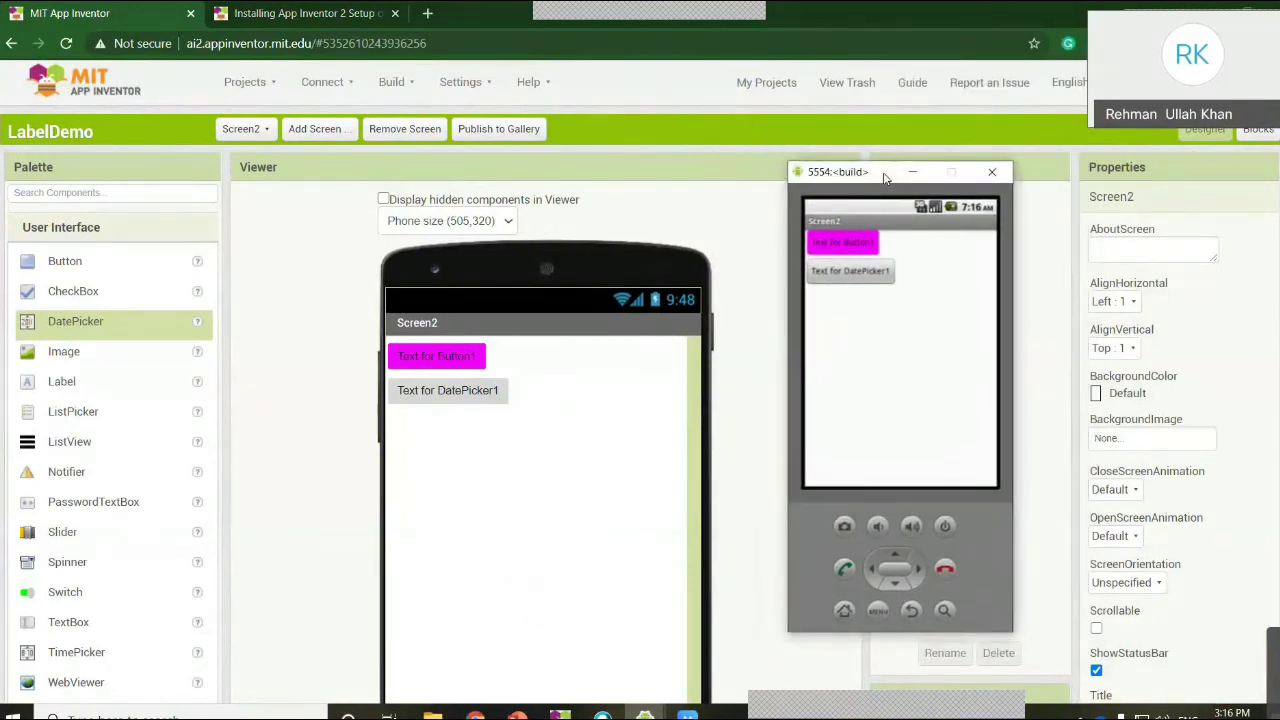
# - Open the date picker in the emulator and choose the date April 22, 2017
pyautogui.click(855, 275)
pyautogui.click(949, 377)
pyautogui.click(949, 377)
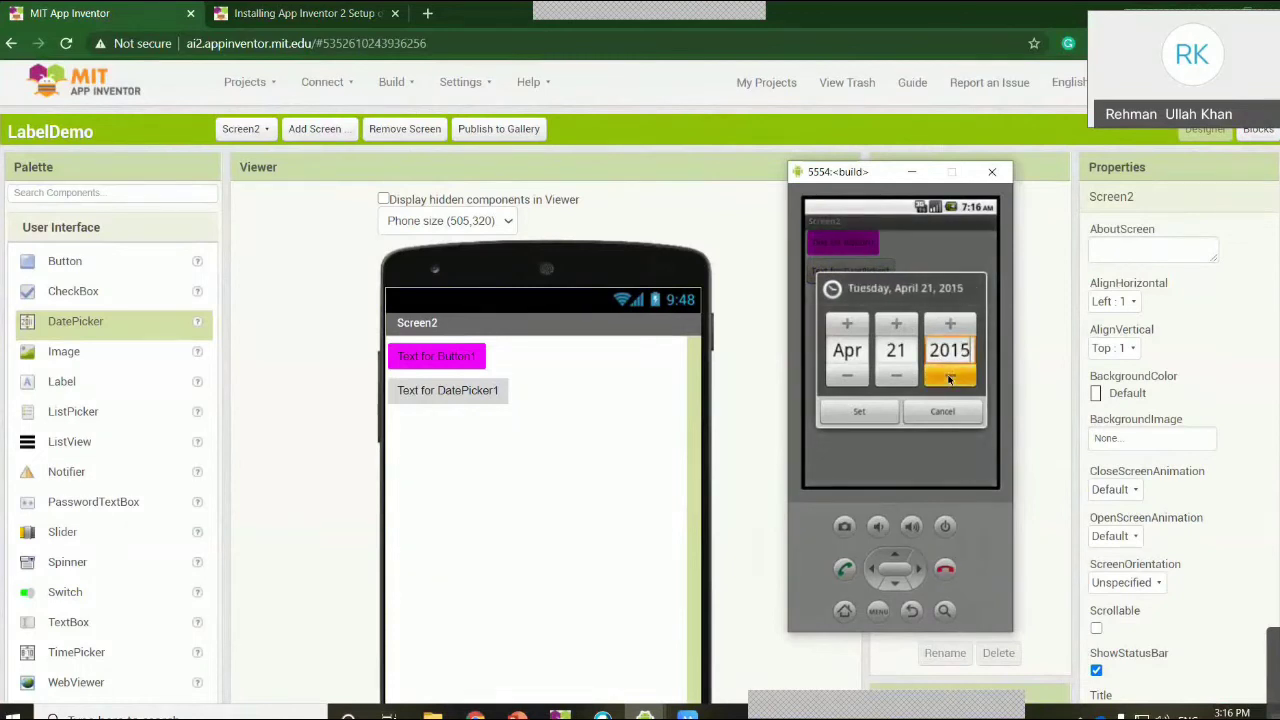
pyautogui.click(950, 323)
pyautogui.click(896, 323)
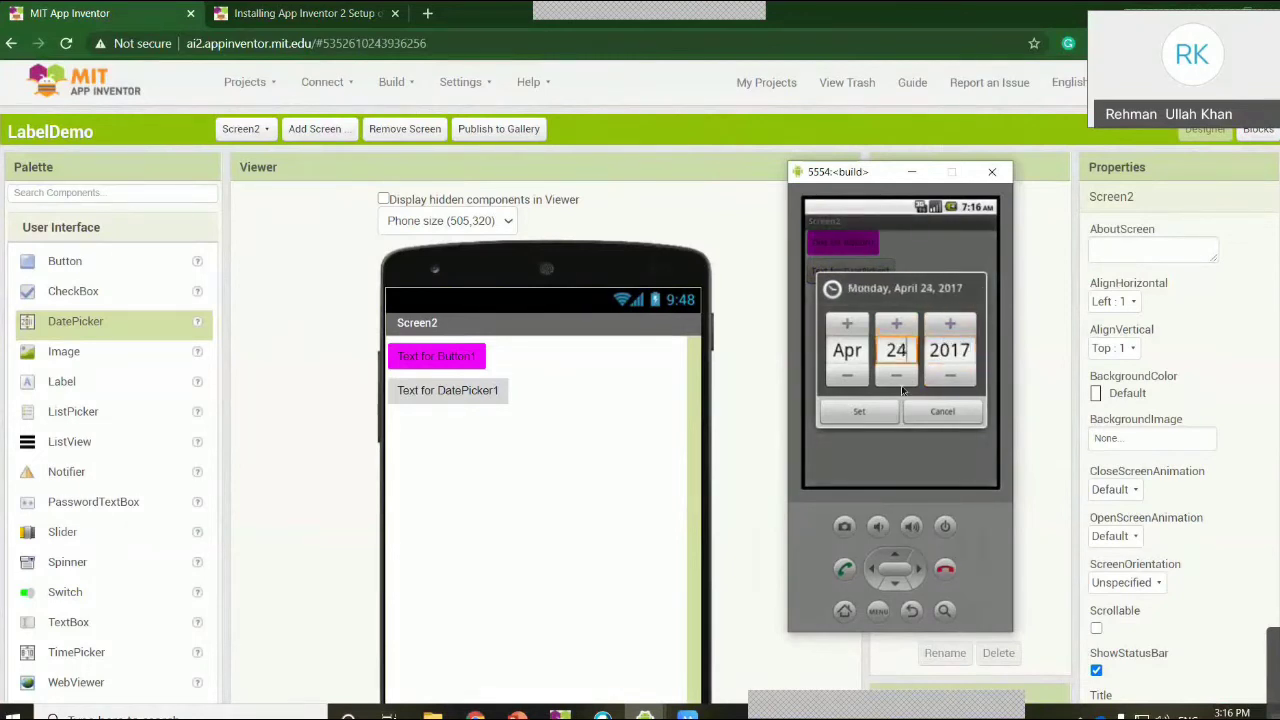
pyautogui.click(896, 377)
pyautogui.click(847, 377)
pyautogui.click(847, 327)
pyautogui.click(847, 327)
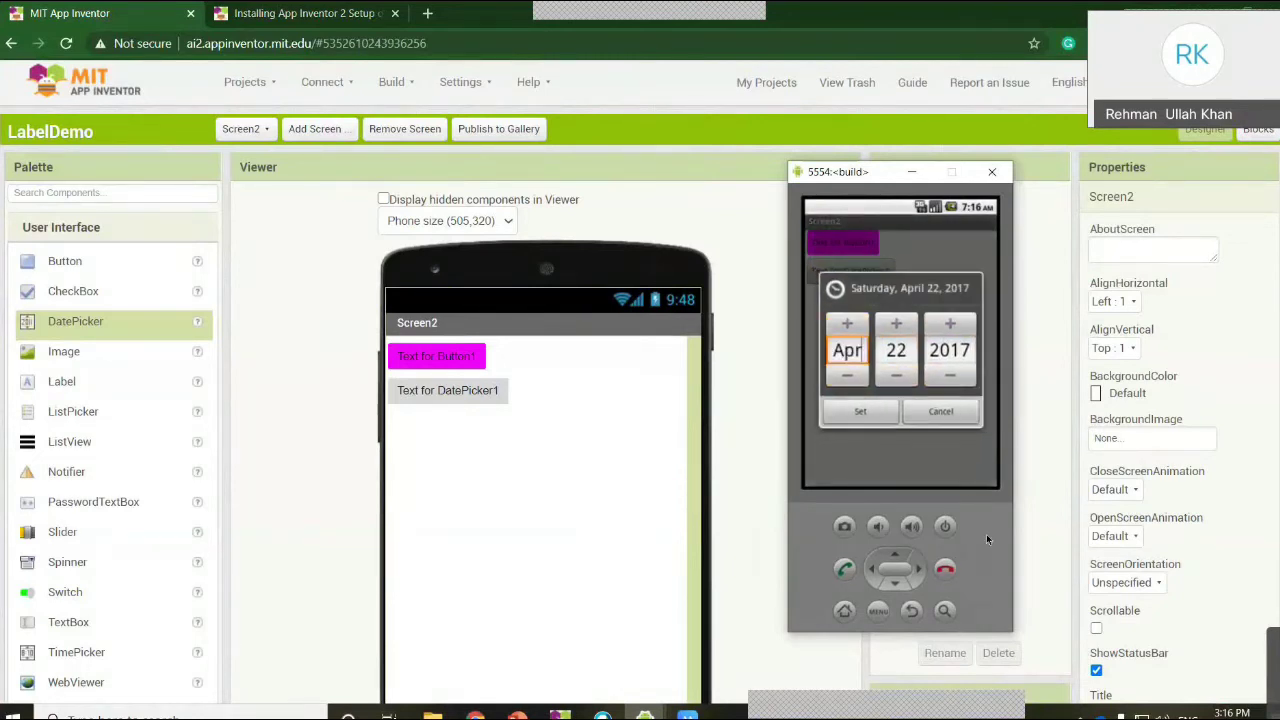
# - Bring the minimized emulator window back, move it slightly, and set the chosen date in the date picker
pyautogui.click(911, 171)
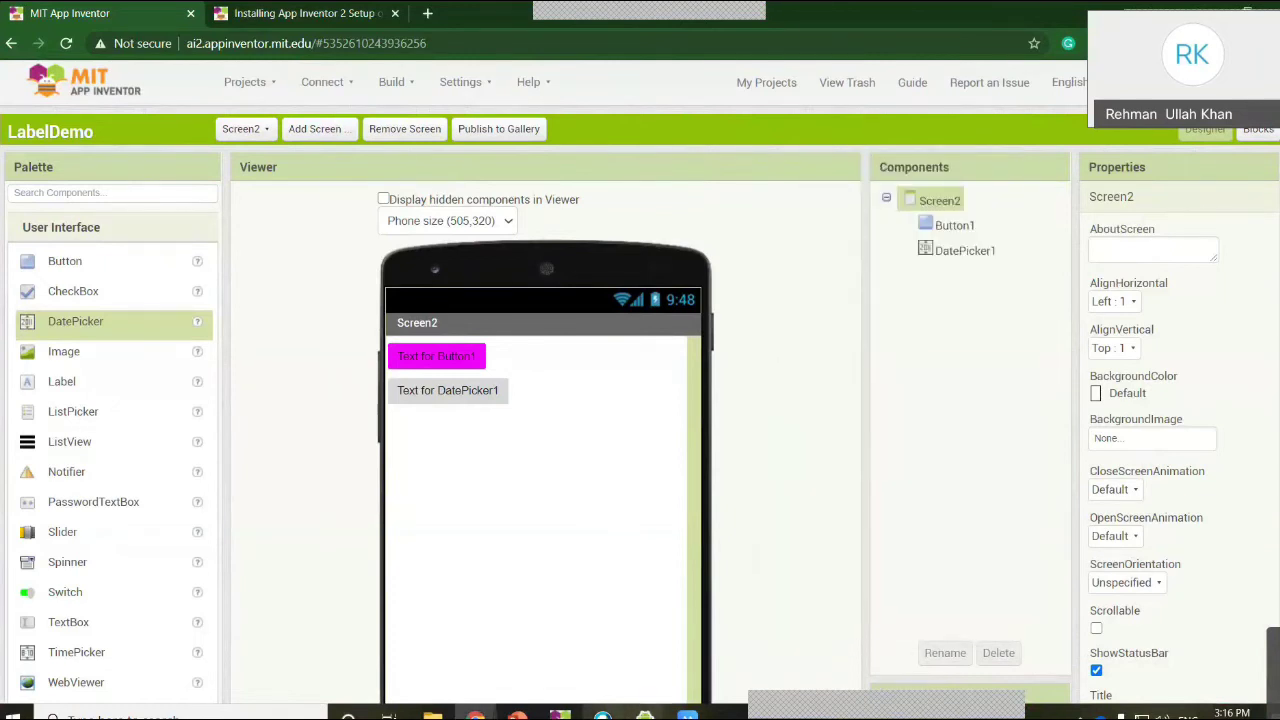
pyautogui.moveTo(645, 714)
pyautogui.click(744, 622)
pyautogui.moveTo(884, 173)
pyautogui.mouseDown()
pyautogui.moveTo(860, 189)
pyautogui.moveTo(895, 195)
pyautogui.mouseUp()
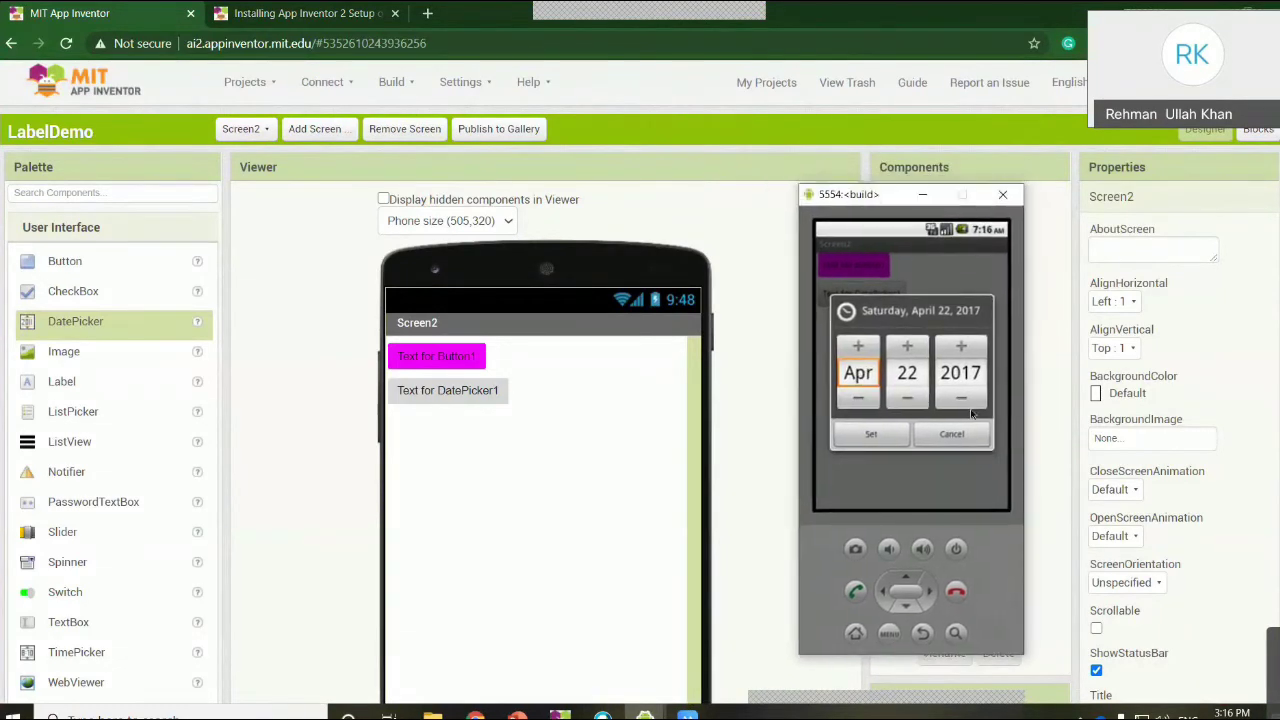
pyautogui.click(873, 436)
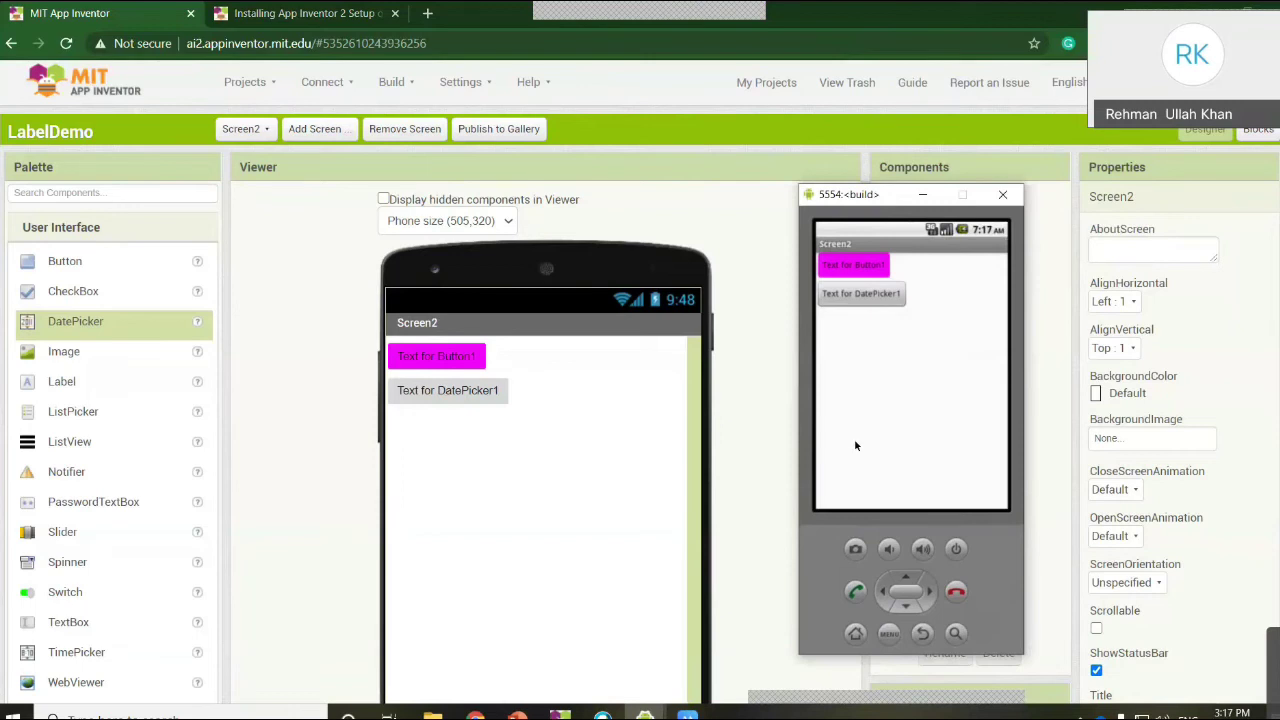
# - Leave the running app, browse the emulator's installed apps, and look at the MIT AI2 Companion app before returning to the list
pyautogui.click(923, 633)
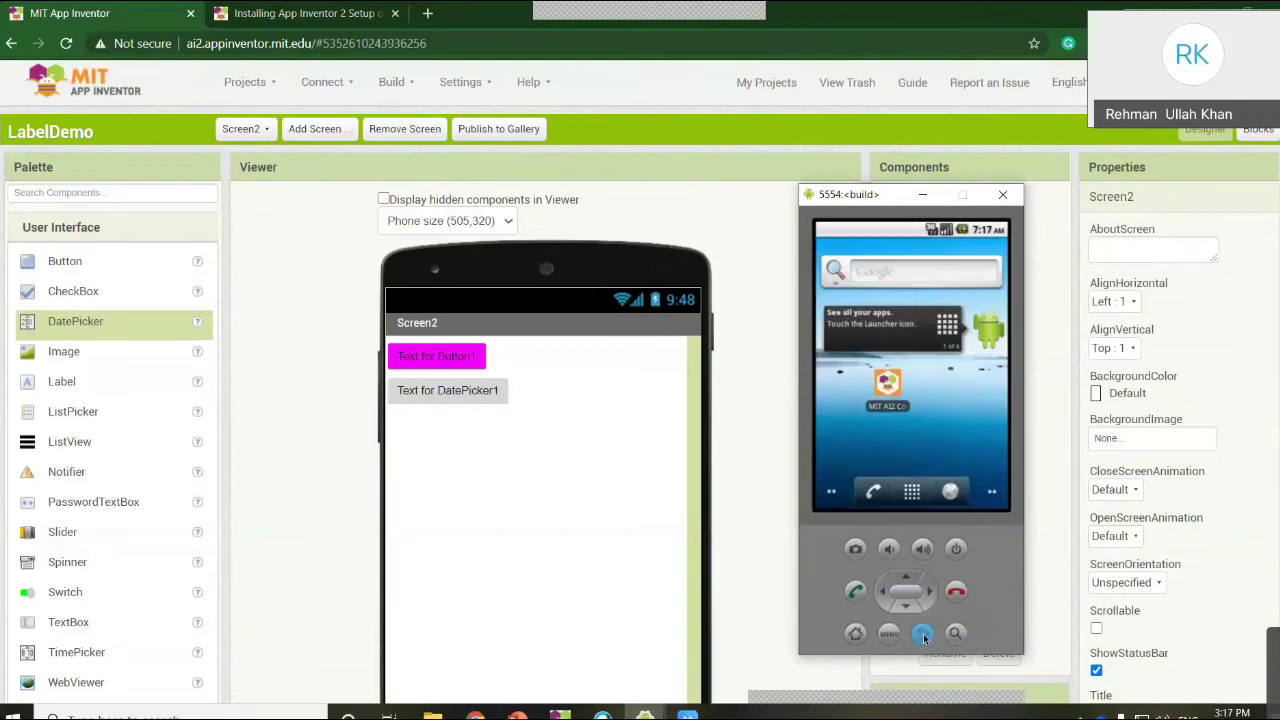
pyautogui.click(912, 492)
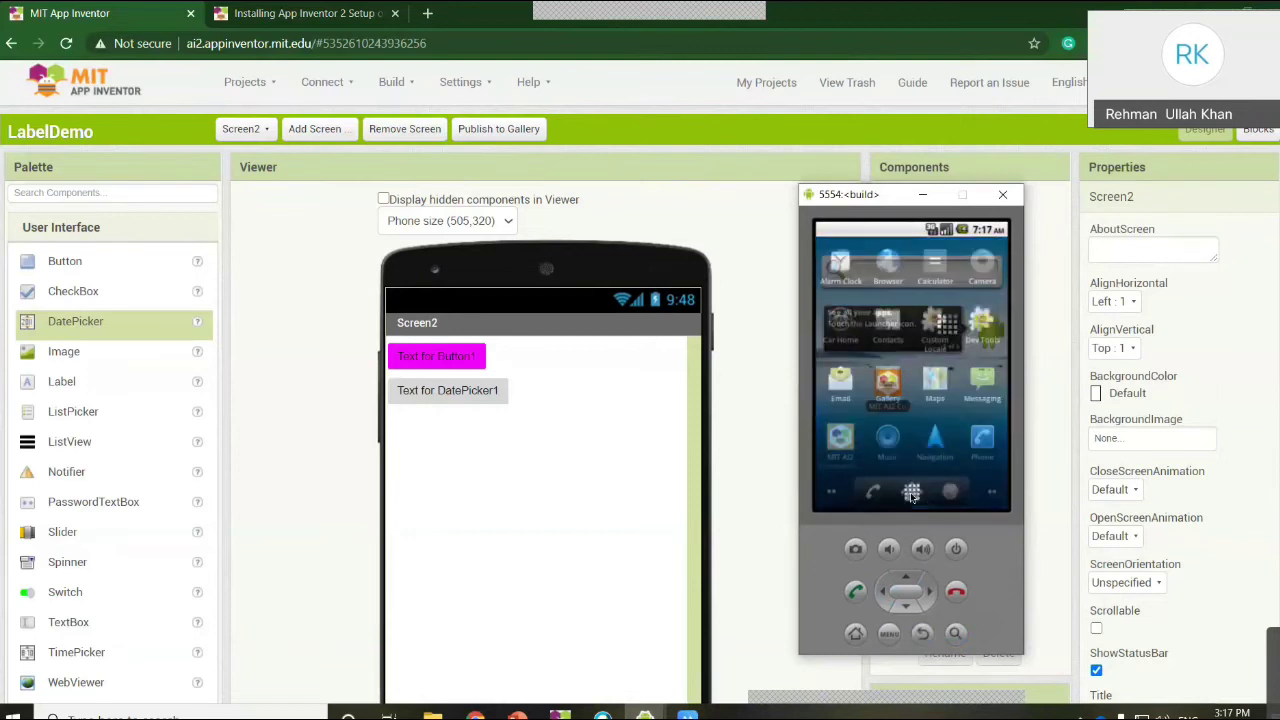
pyautogui.scroll(-2, 910, 396)
pyautogui.scroll(5, 954, 397)
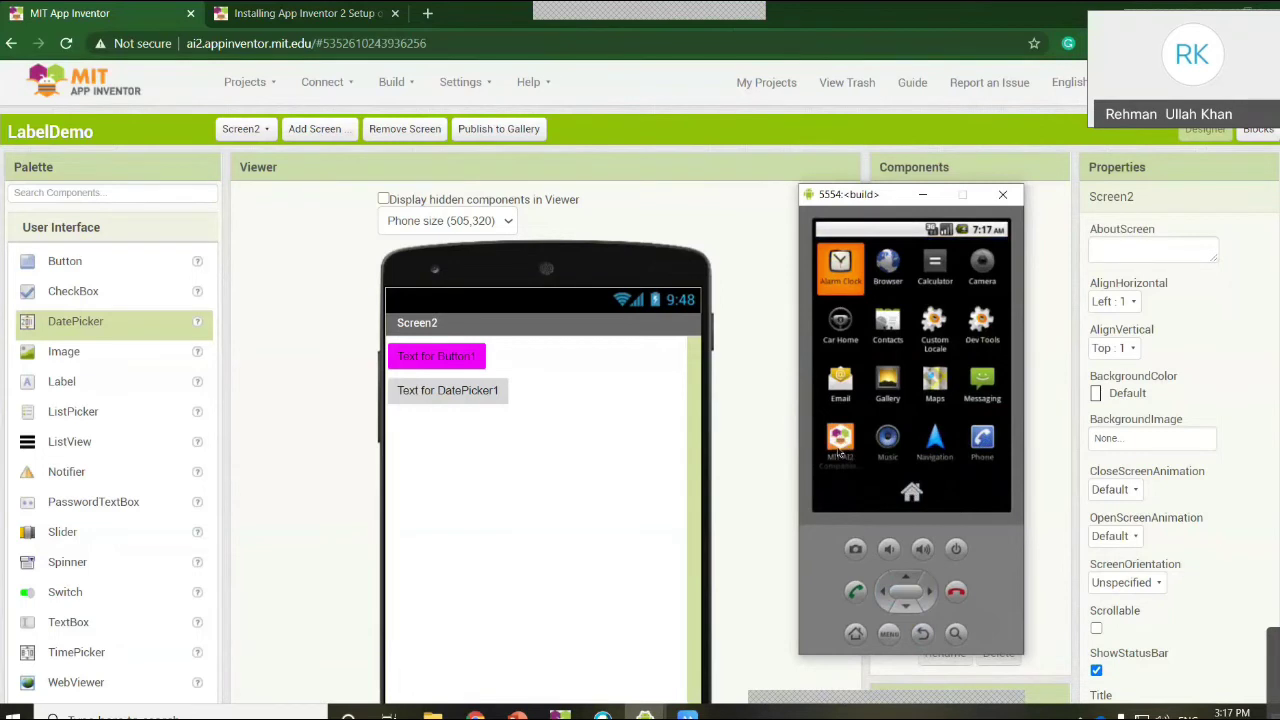
pyautogui.click(840, 452)
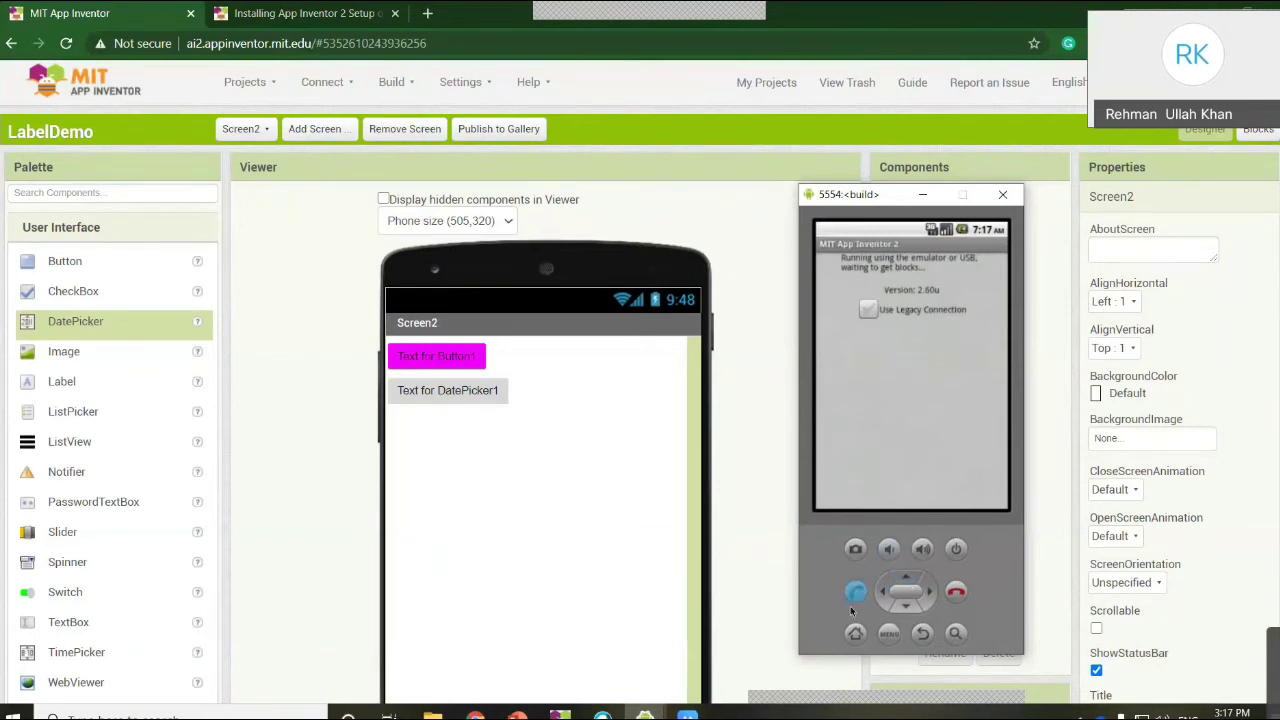
pyautogui.click(926, 634)
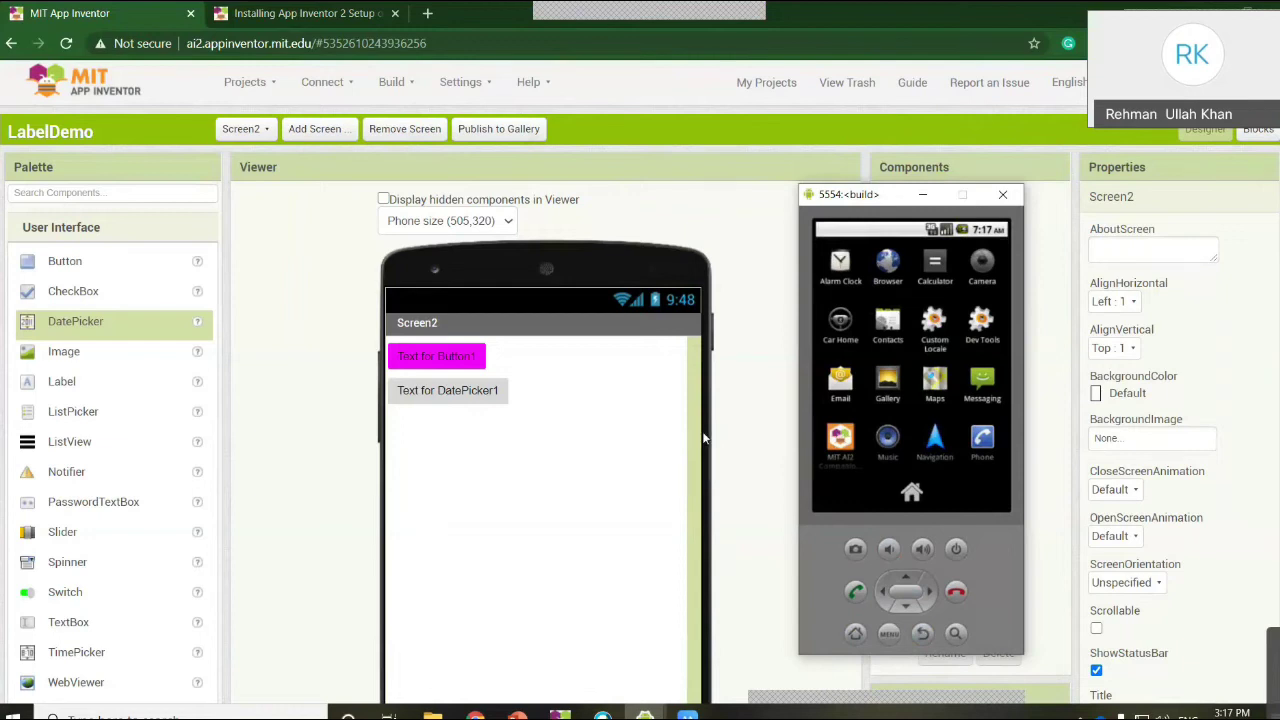
# - Minimize the ApowerMirror window and reset the App Inventor connection
pyautogui.click(338, 85)
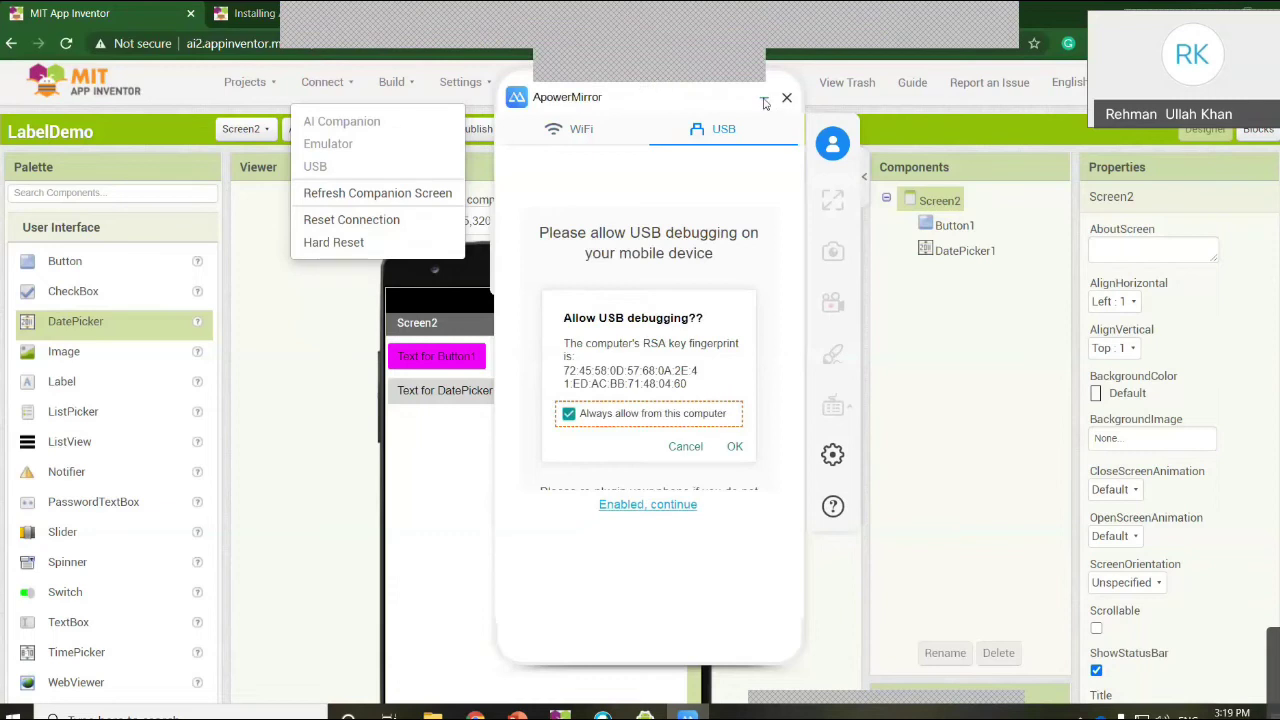
pyautogui.click(764, 100)
pyautogui.click(805, 360)
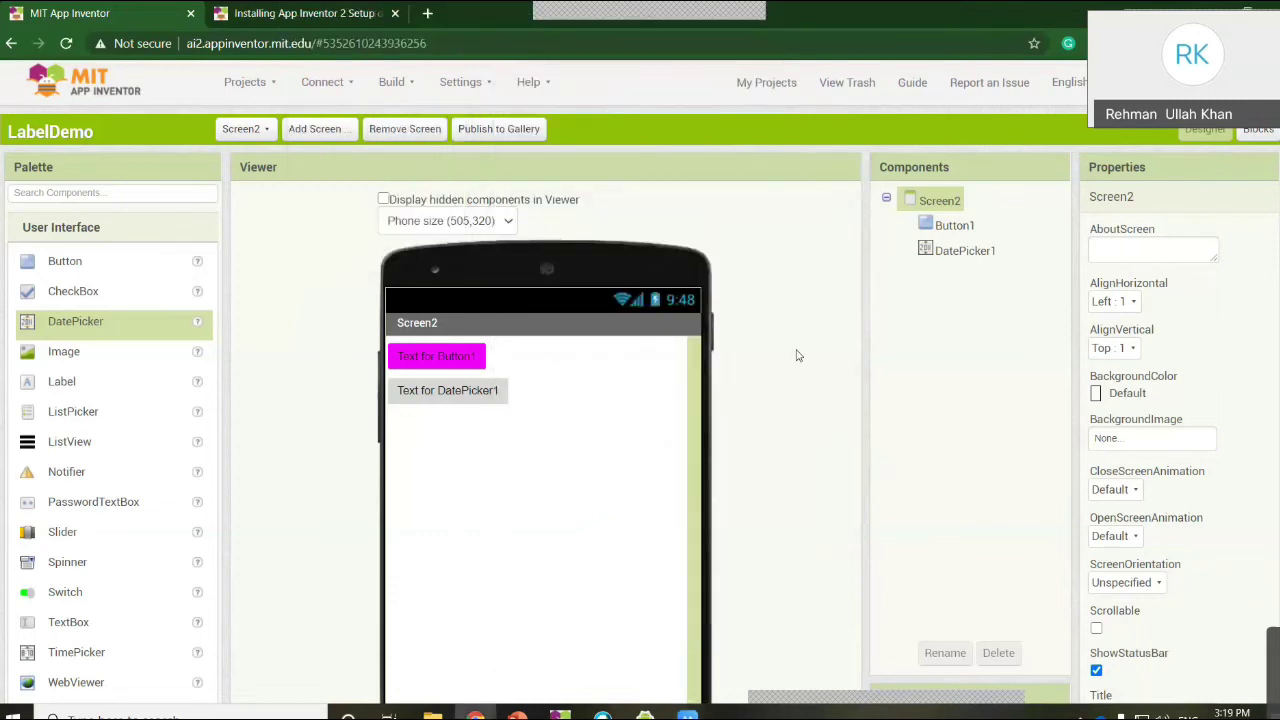
pyautogui.click(322, 82)
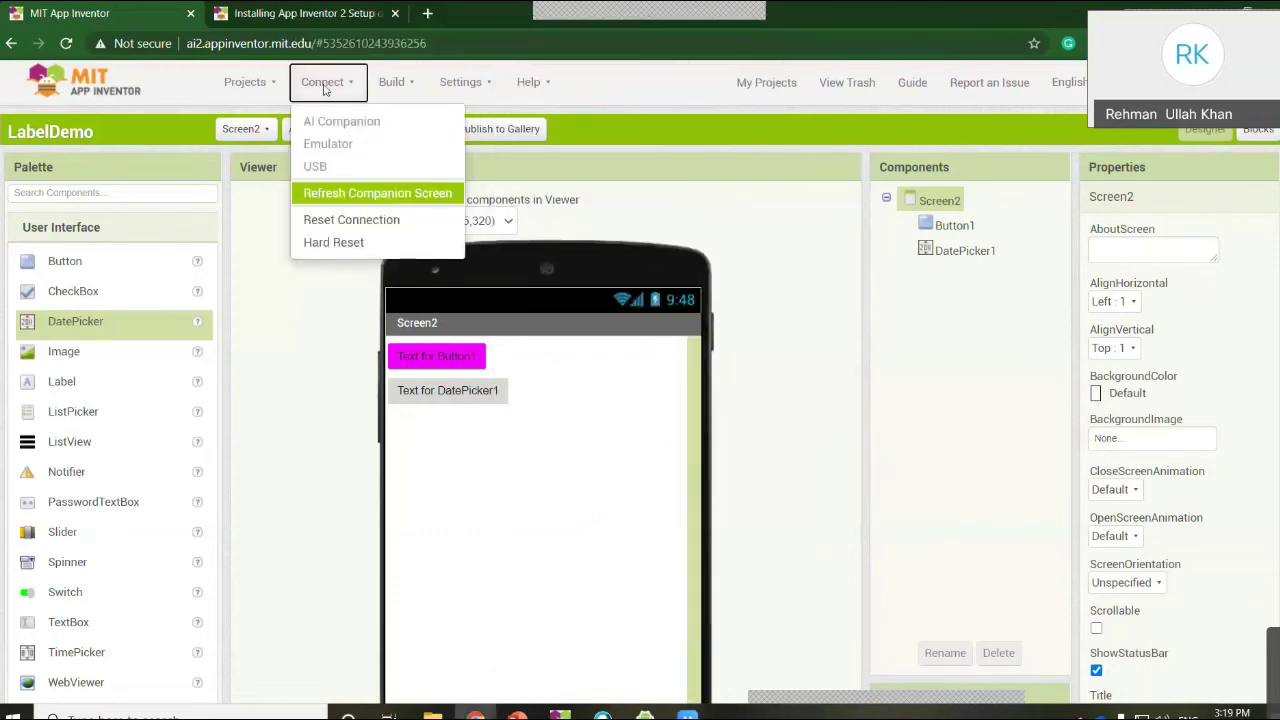
pyautogui.click(336, 221)
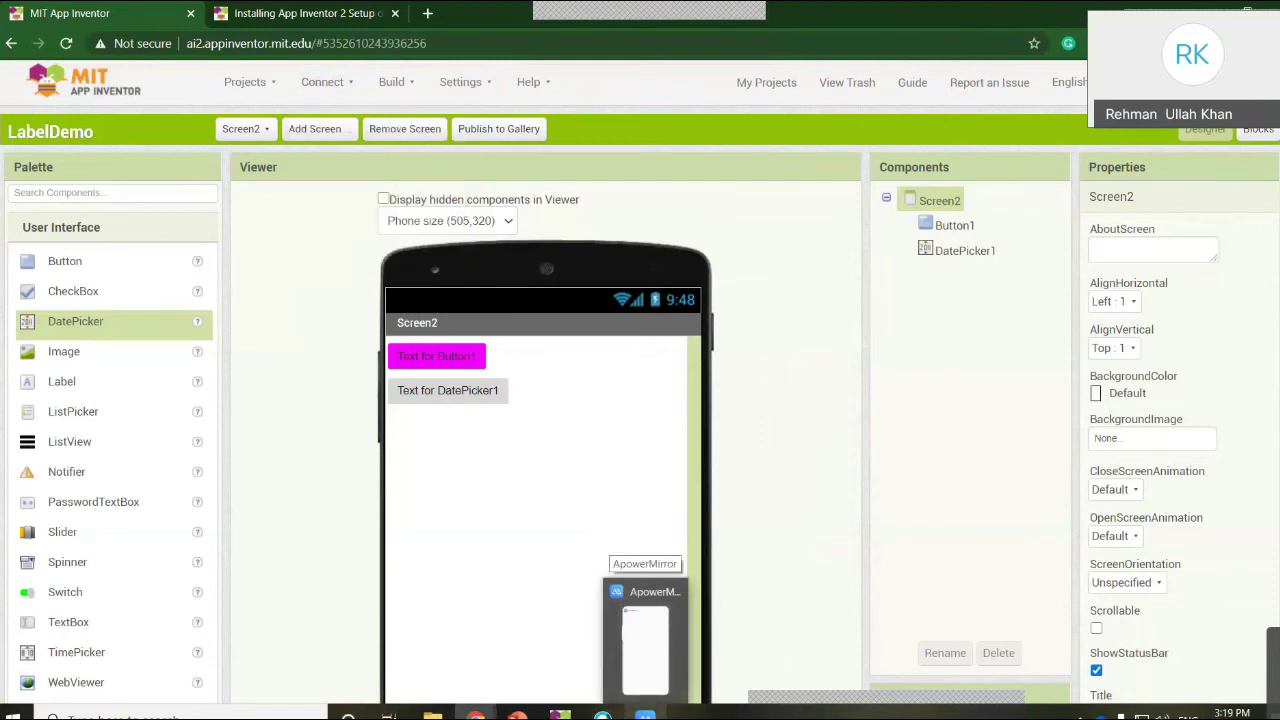
# - Bring up the aiStarter console window and close it
pyautogui.moveTo(603, 714)
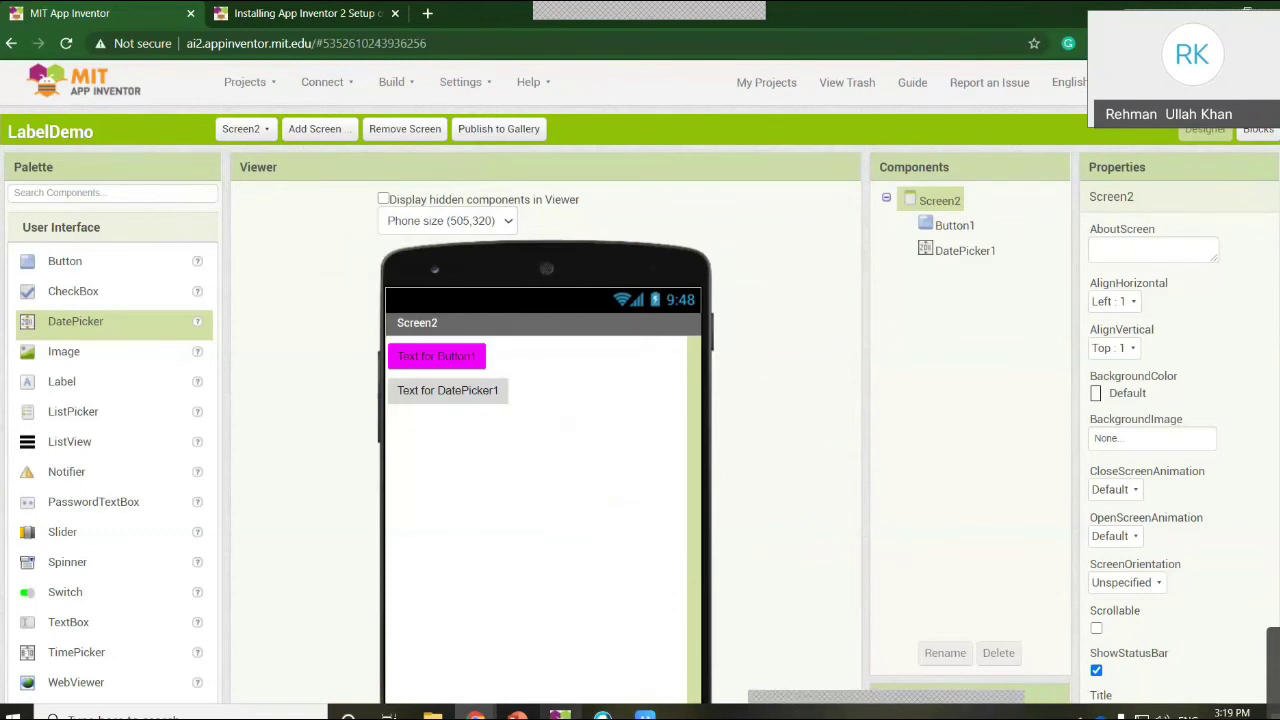
pyautogui.click(560, 714)
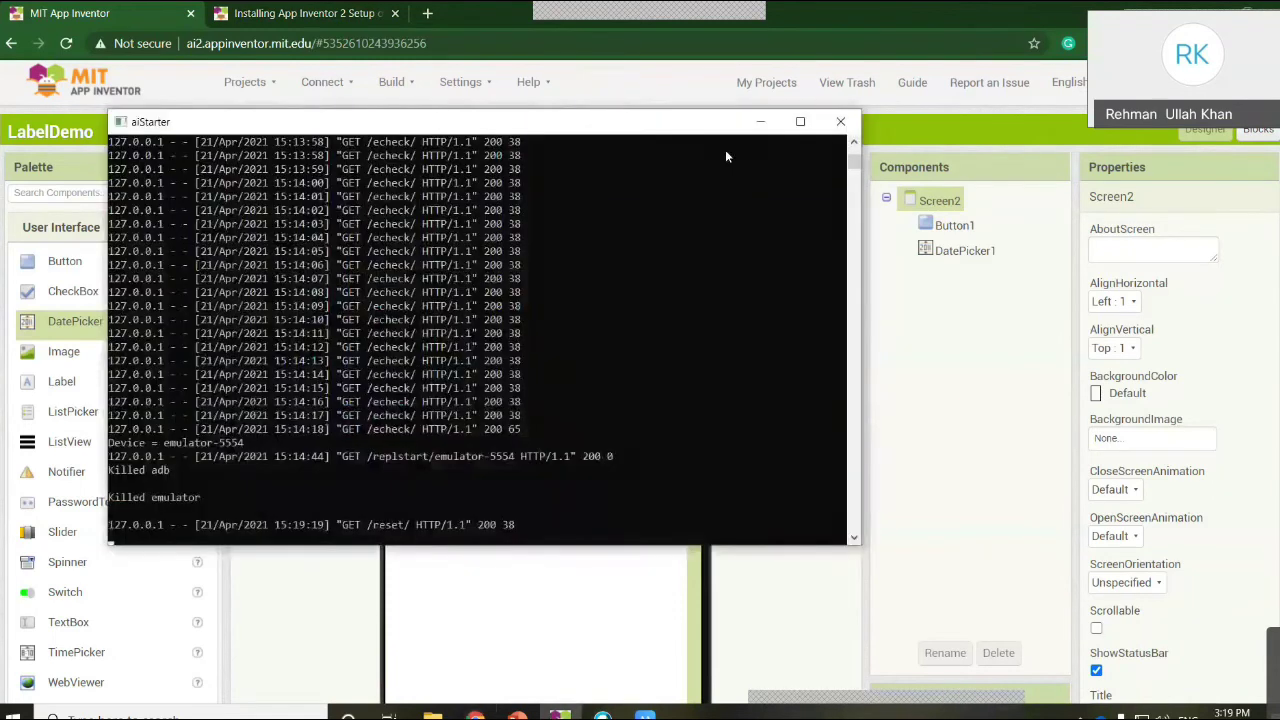
pyautogui.click(841, 128)
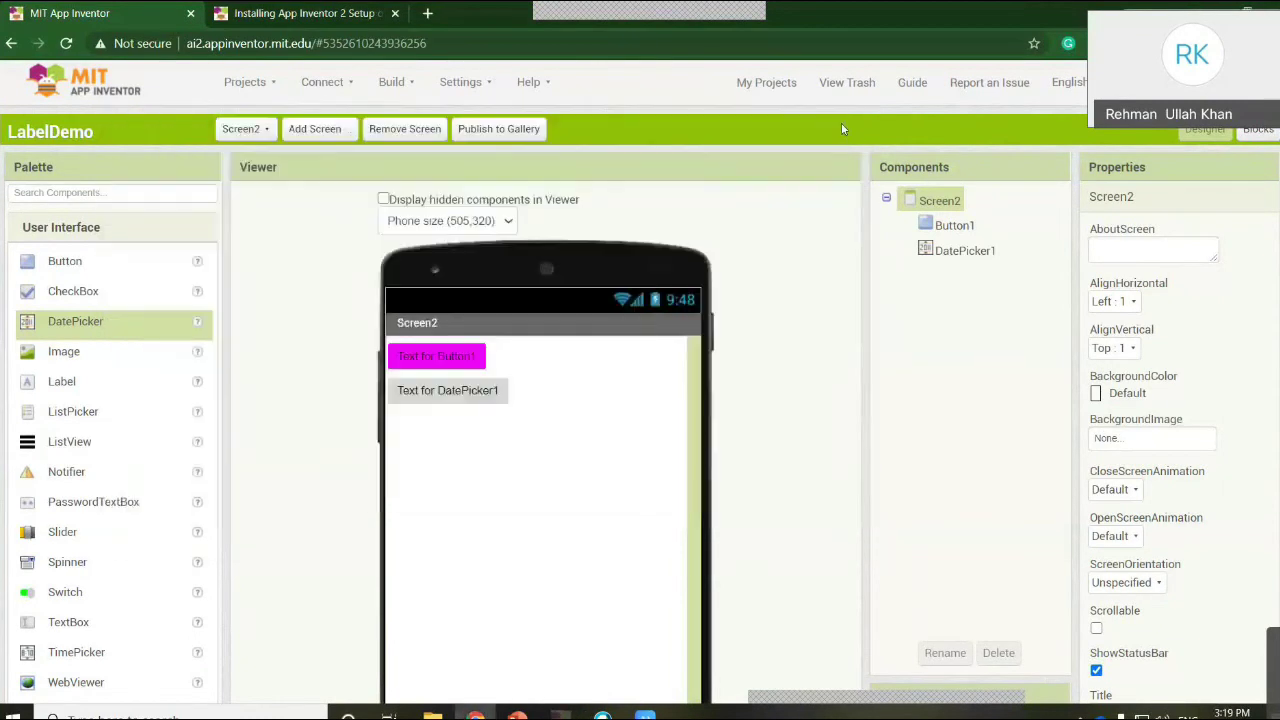
# - Try to connect the project to the emulator without aiStarter running and dismiss the Helper dialog
pyautogui.click(322, 82)
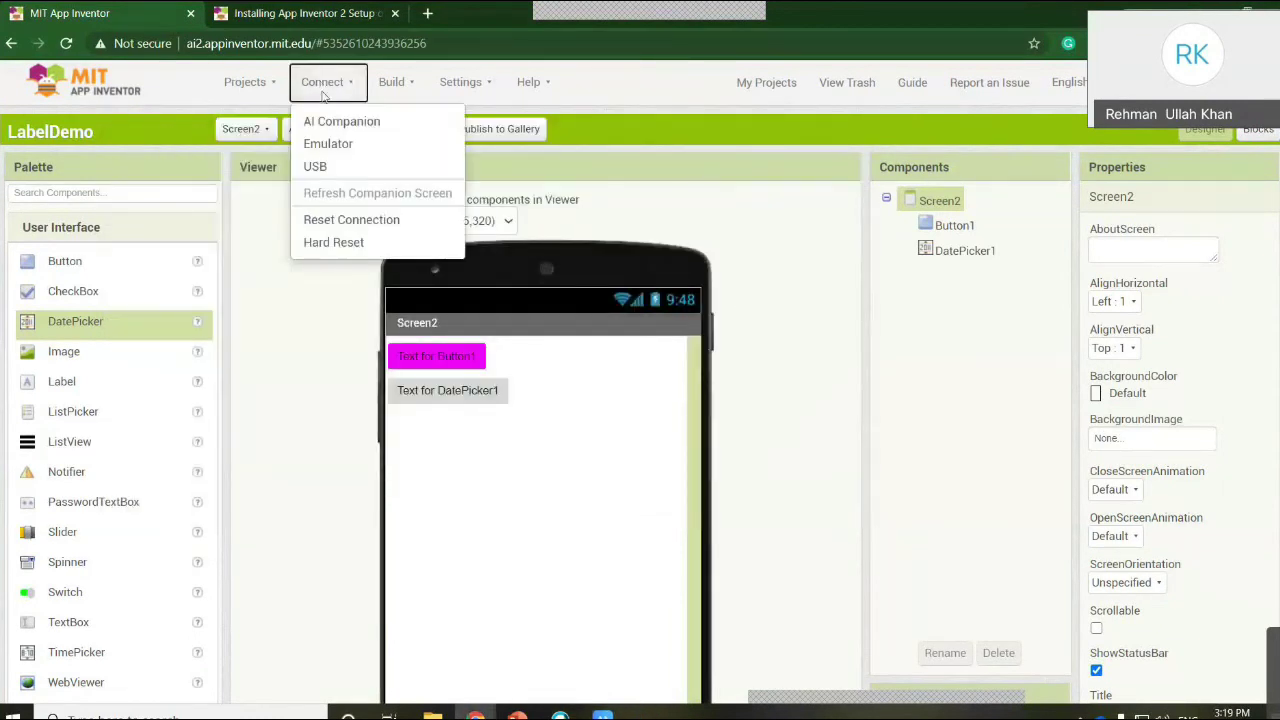
pyautogui.click(336, 143)
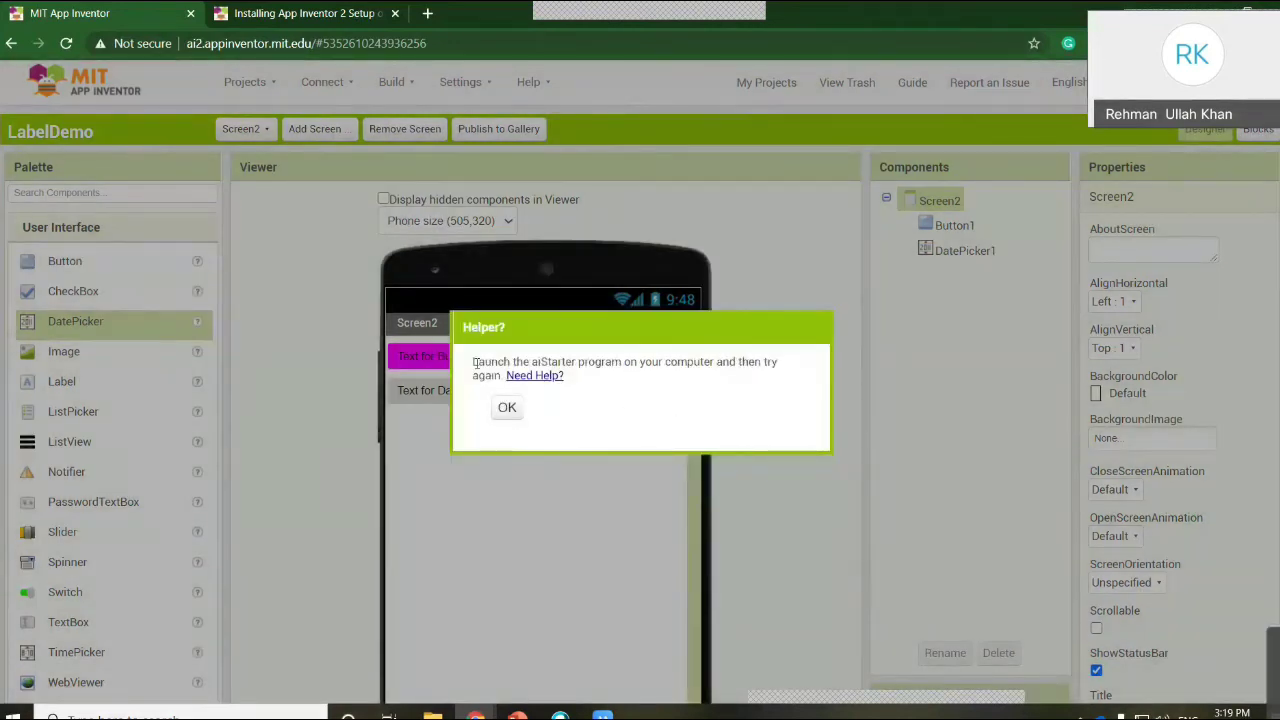
pyautogui.moveTo(474, 362); pyautogui.dragTo(591, 362)
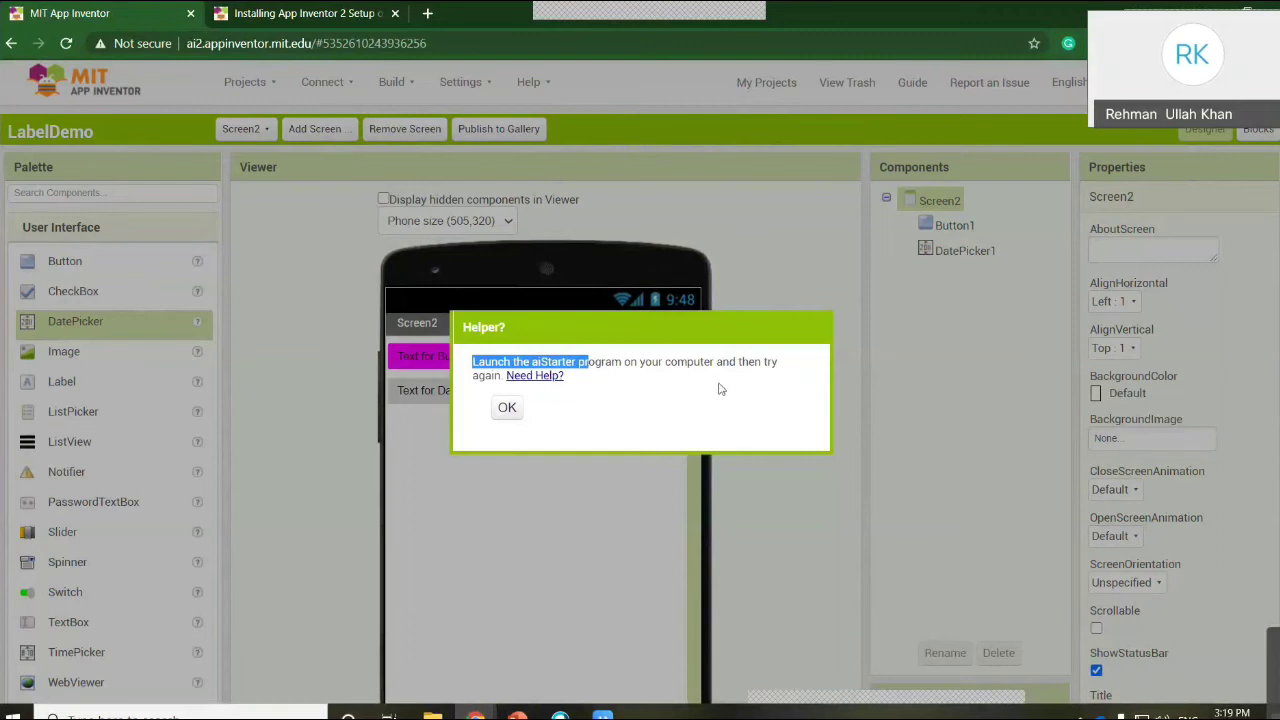
pyautogui.click(508, 410)
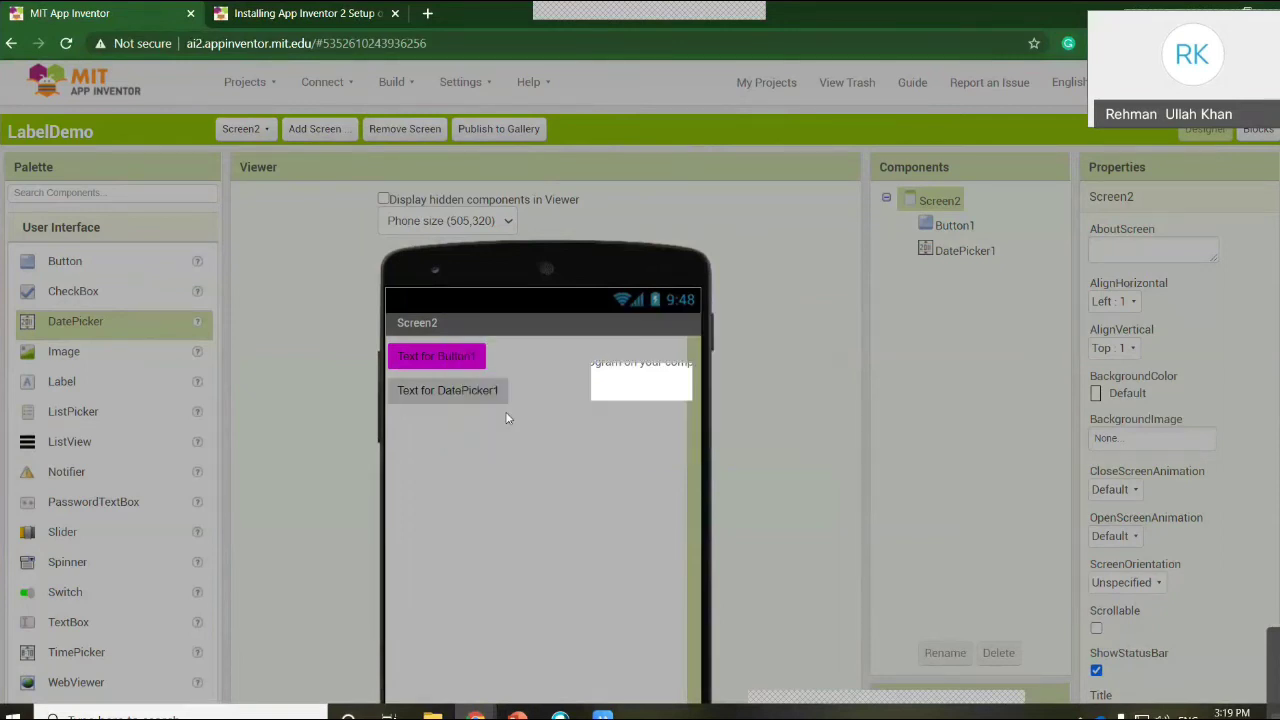
# - Search for and launch aiStarter, minimize its console, and start the emulator connection, cancelling it while the emulator loads
pyautogui.click(215, 716)
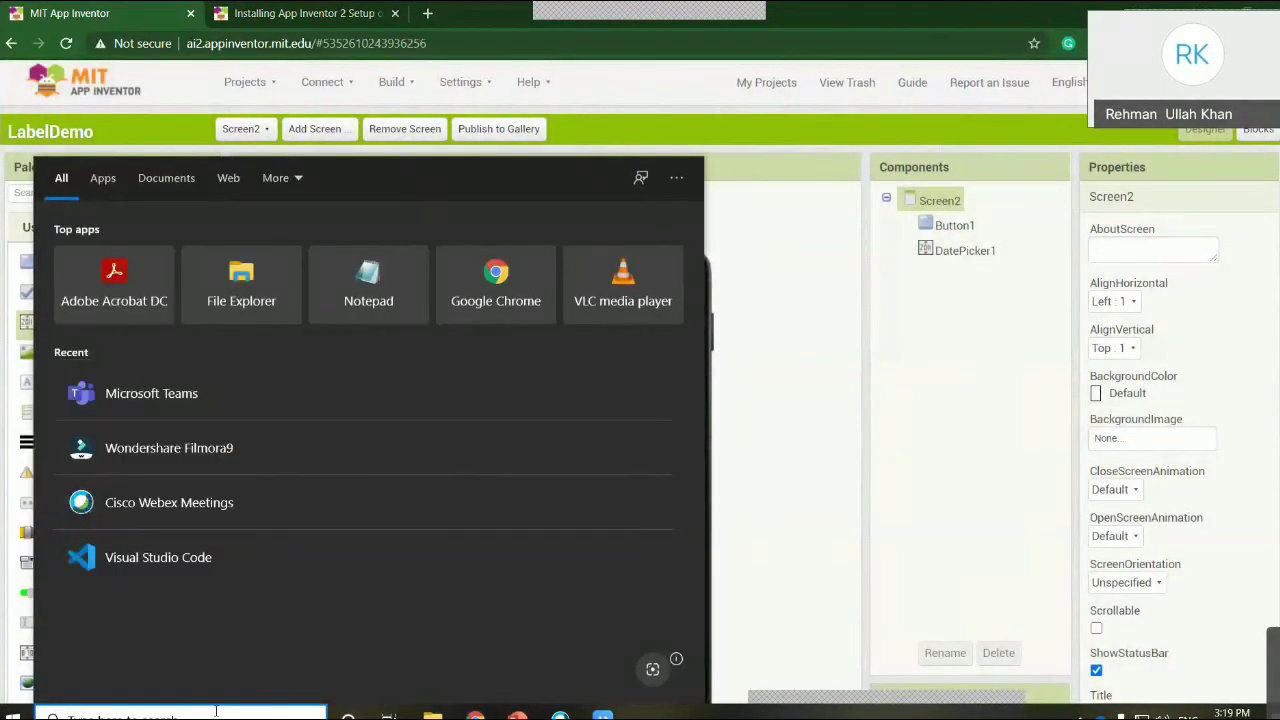
pyautogui.write('ai')
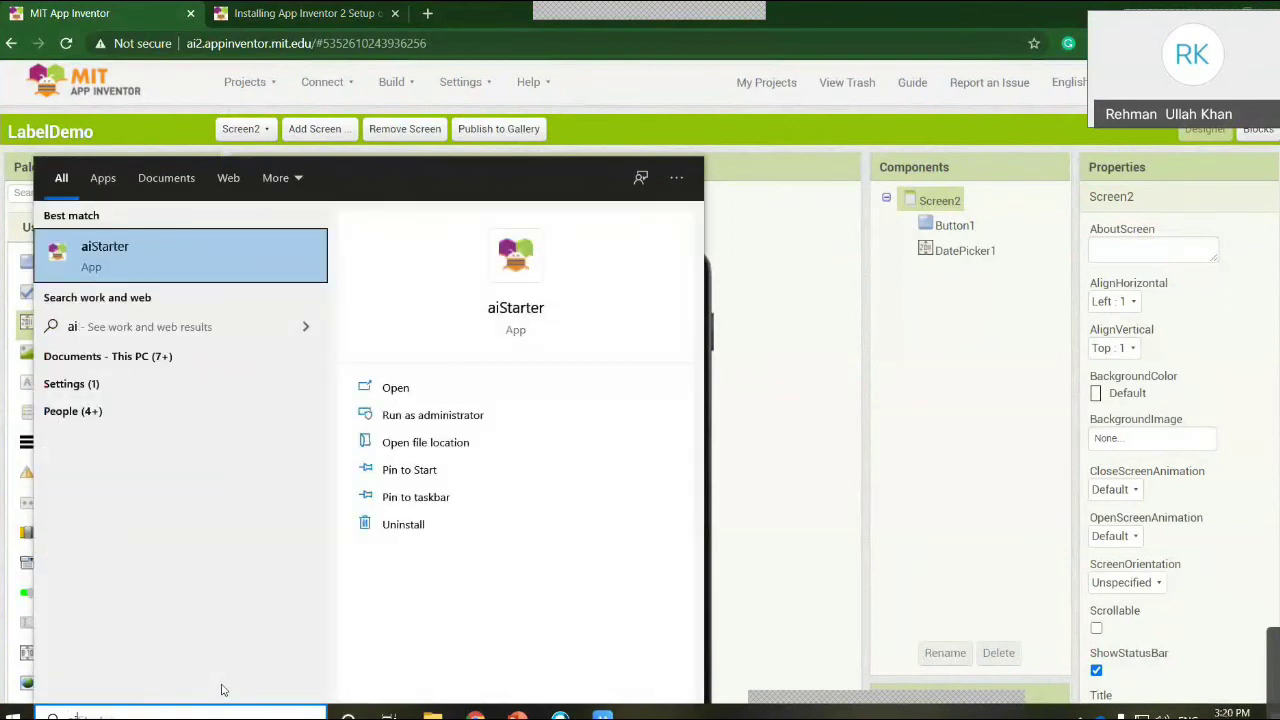
pyautogui.click(122, 259)
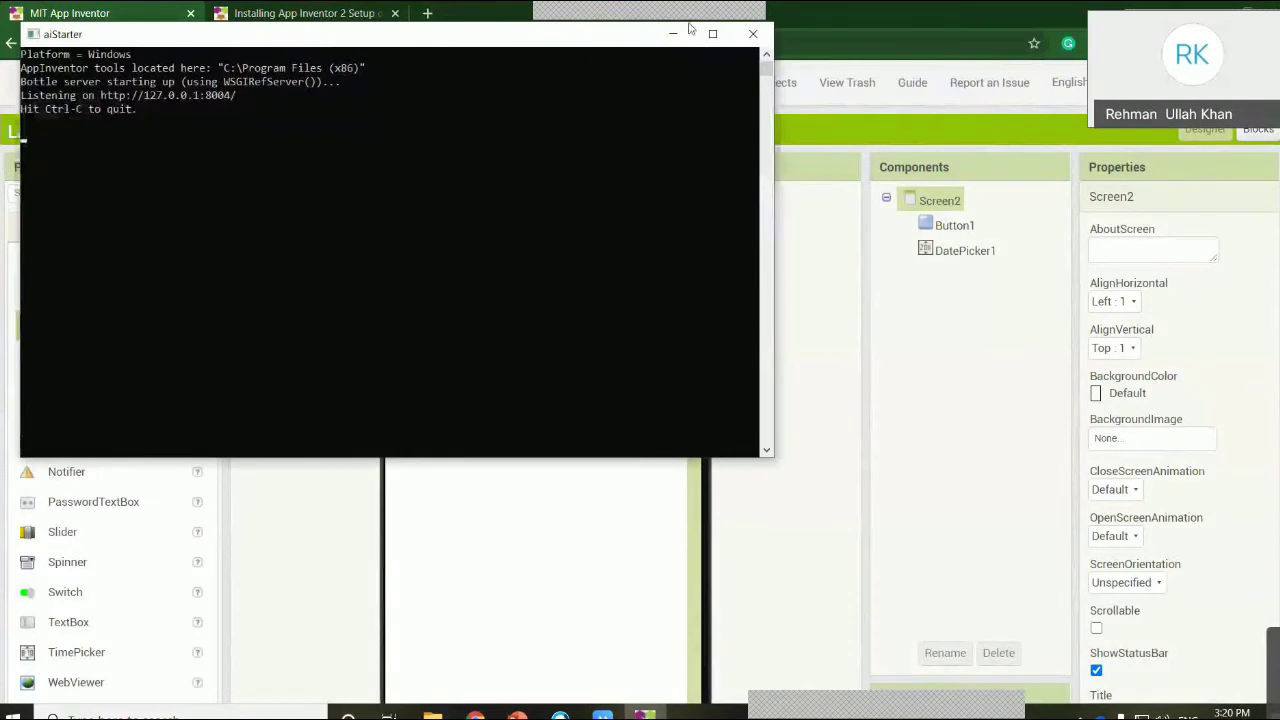
pyautogui.click(678, 35)
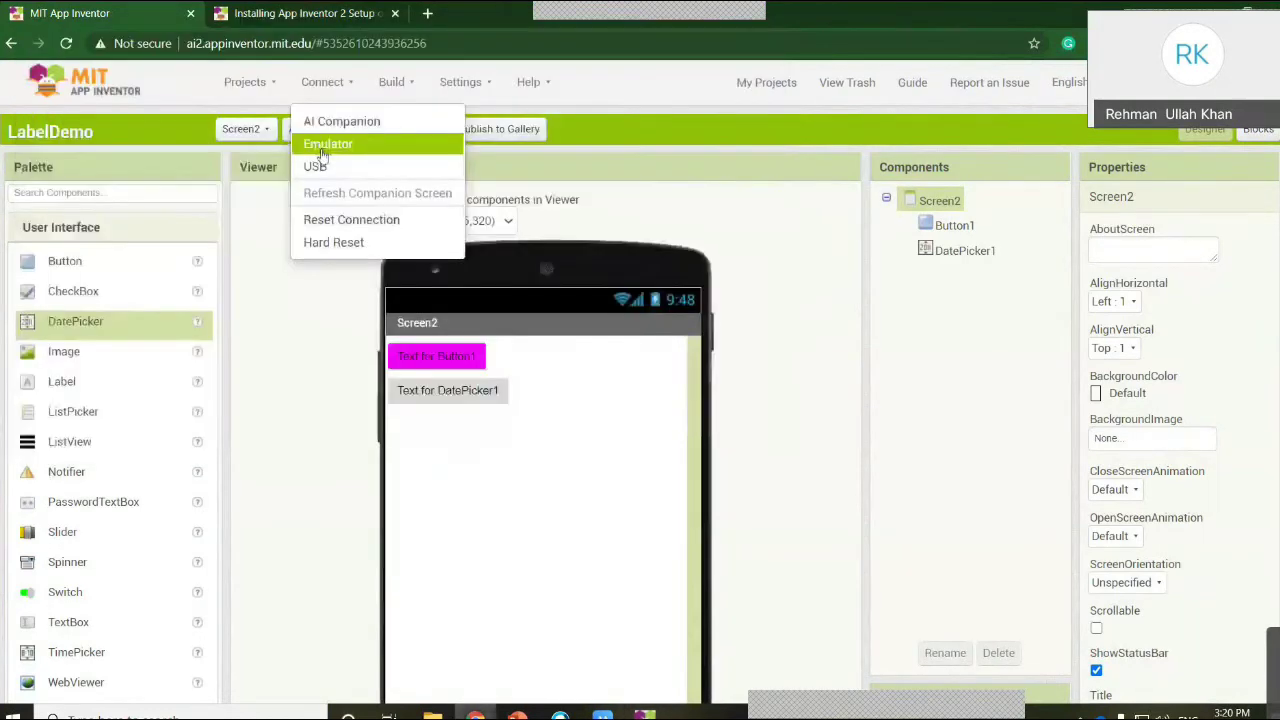
pyautogui.click(326, 145)
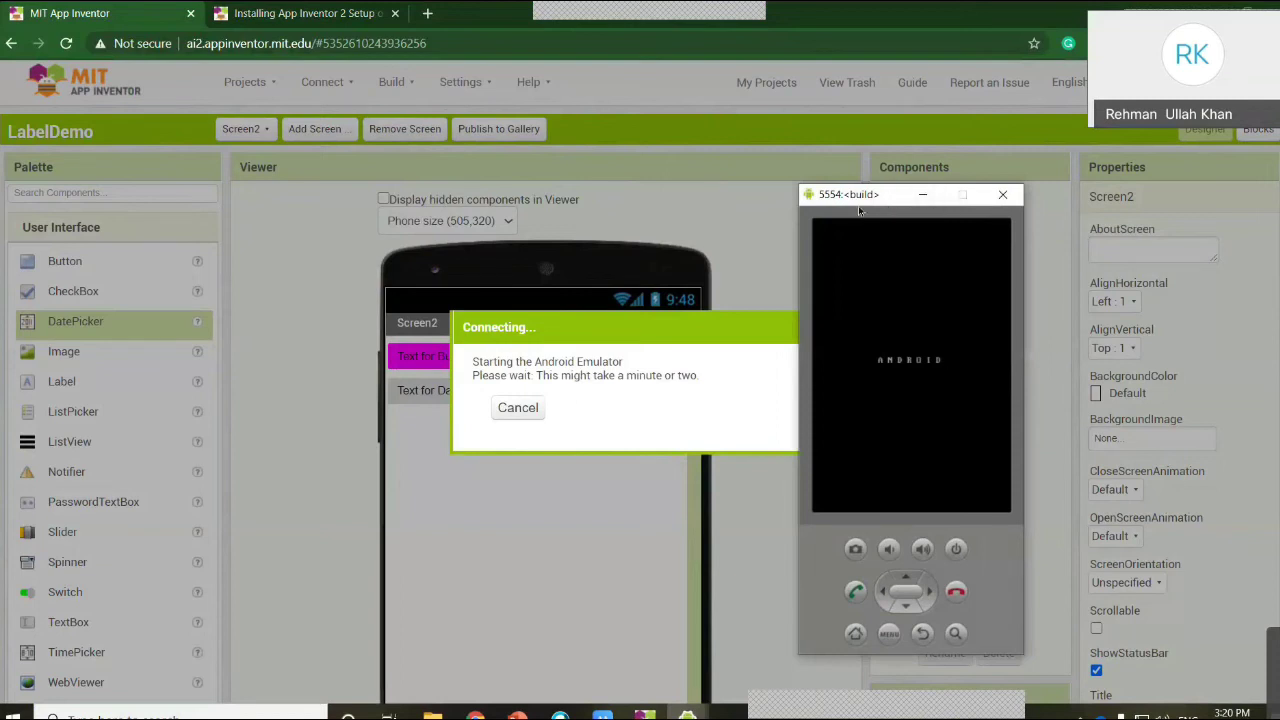
pyautogui.click(528, 418)
# - Try to connect the project to a device via USB, dismiss the Plugged In dialog, and cancel the connection
pyautogui.click(326, 82)
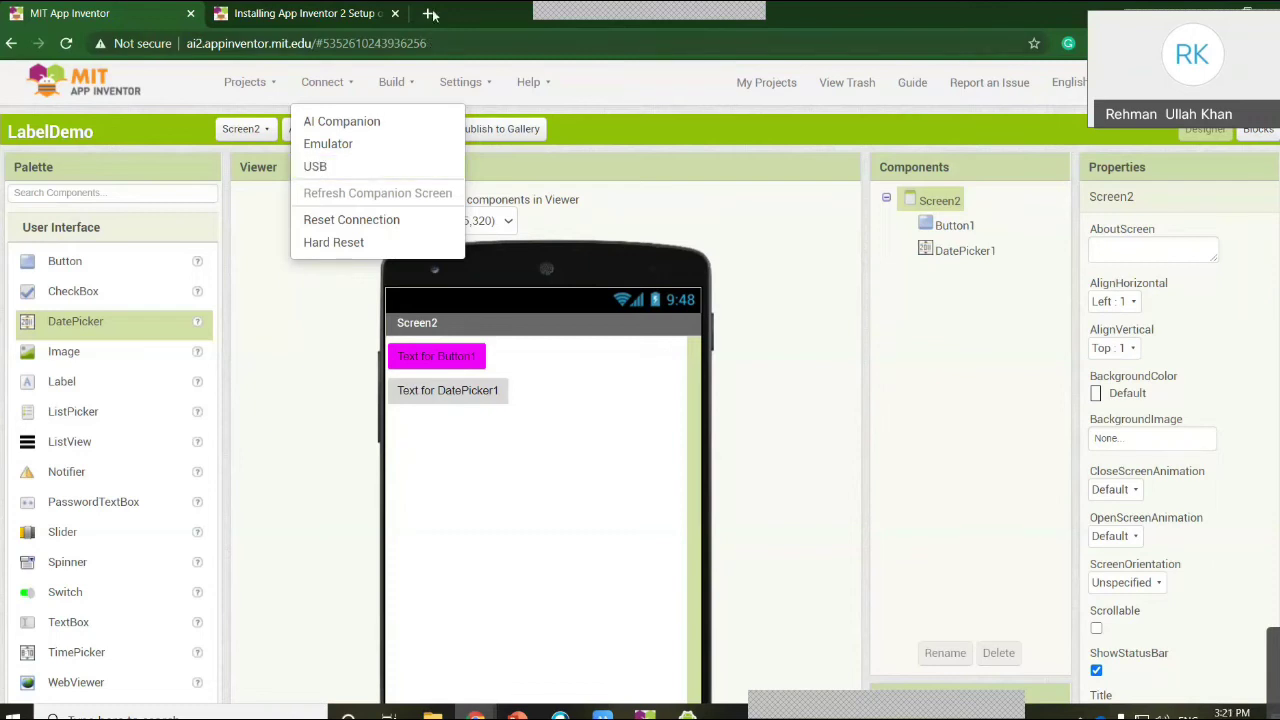
pyautogui.click(351, 168)
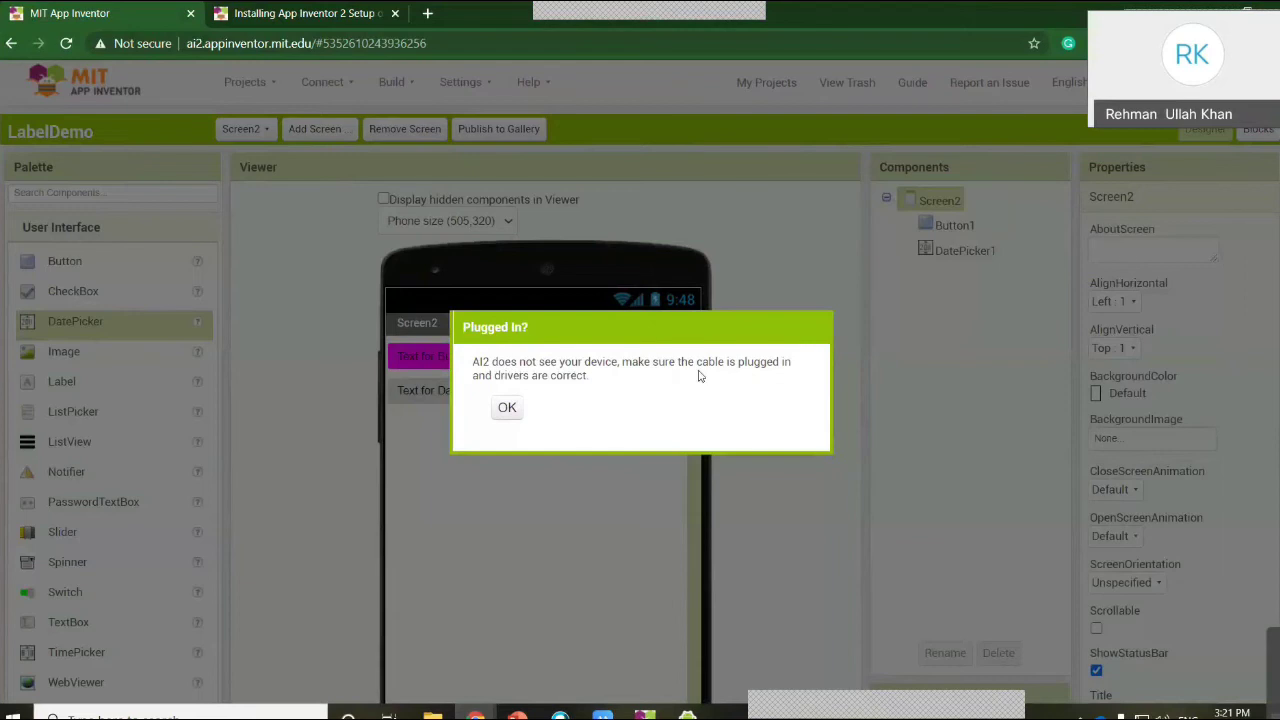
pyautogui.click(507, 408)
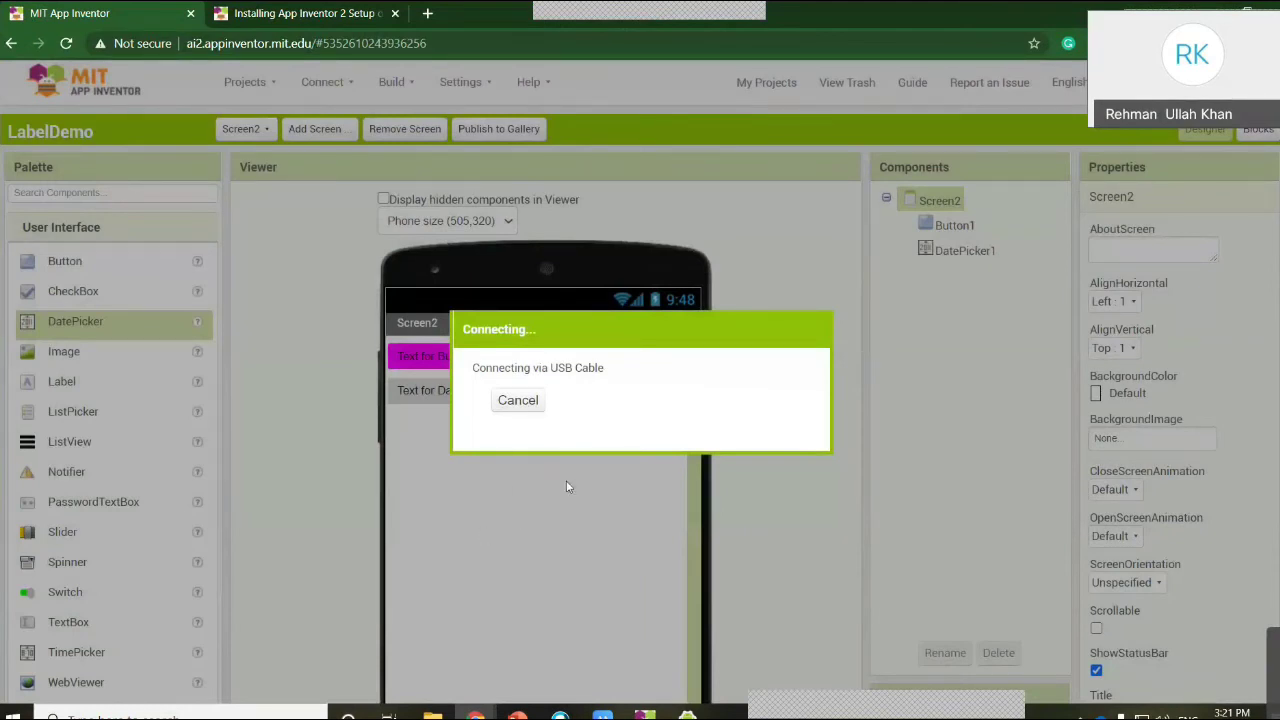
pyautogui.click(526, 410)
# - Minimize the ApowerMirror window and build the LabelDemo app with a QR code for the .apk
pyautogui.click(309, 88)
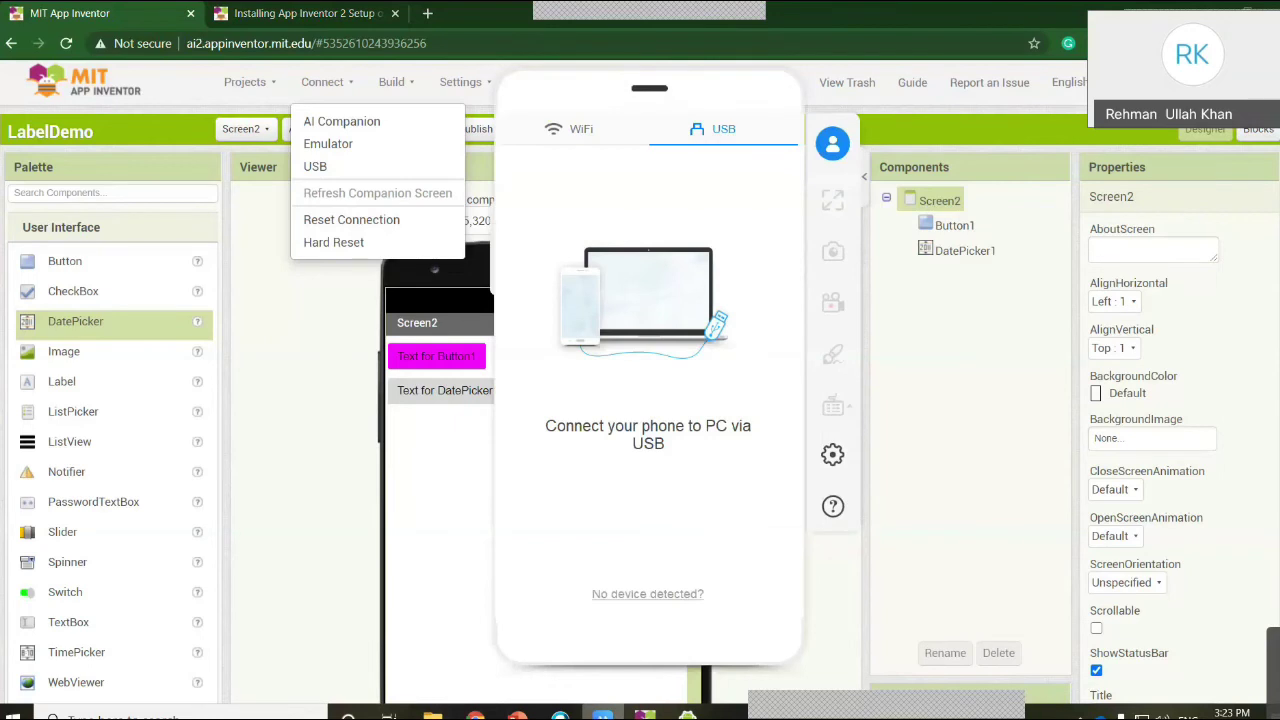
pyautogui.click(602, 715)
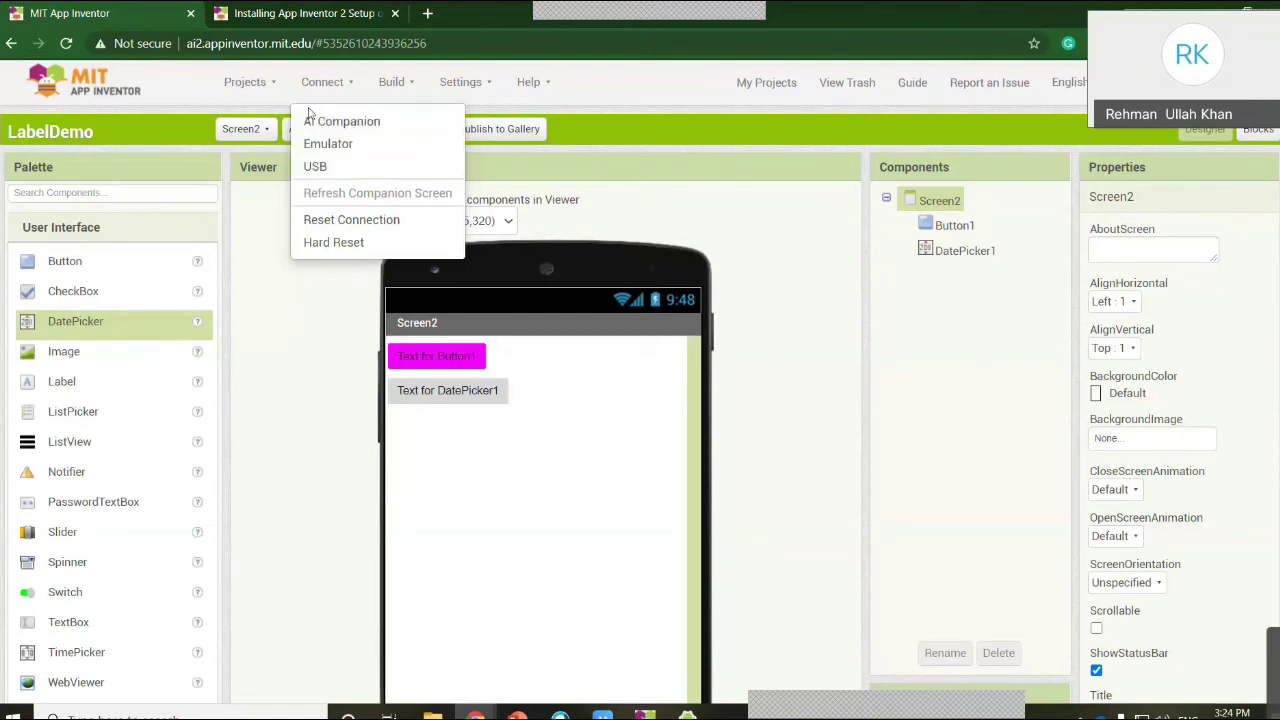
pyautogui.click(263, 247)
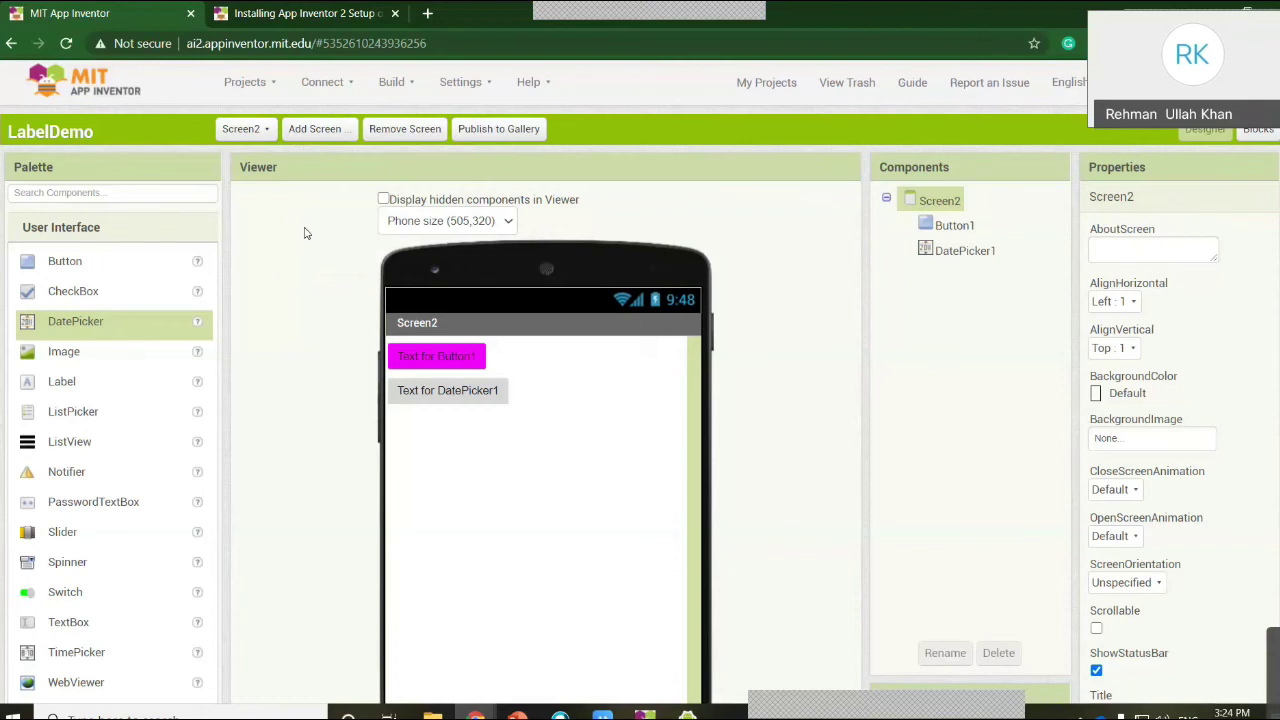
pyautogui.click(405, 88)
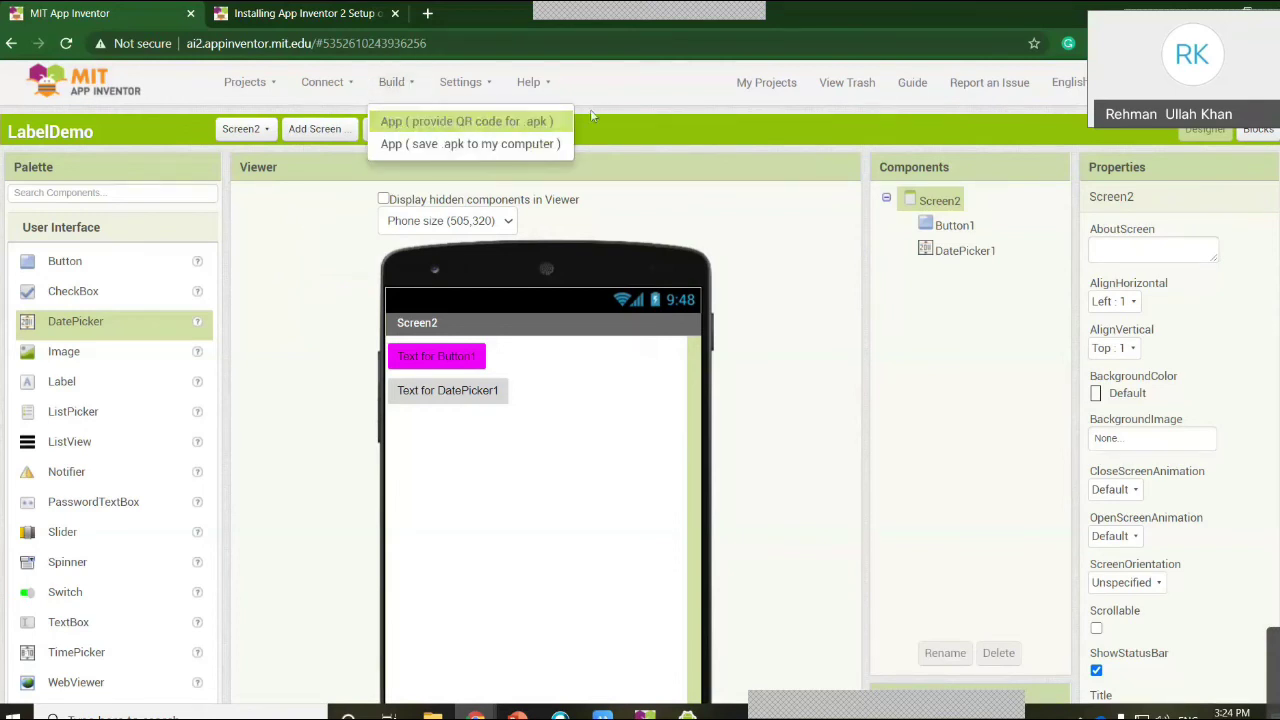
pyautogui.click(477, 123)
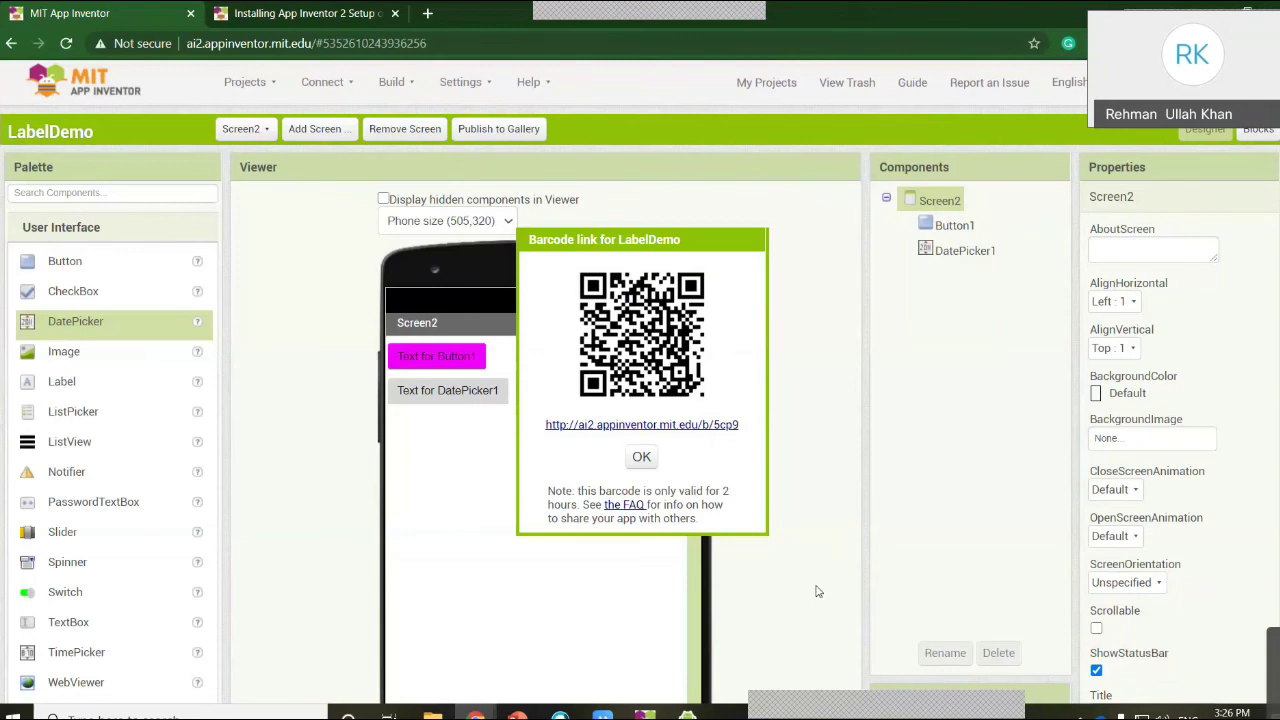
# - Restore the ApowerMirror phone window, open the scanned QR code link, download LabelDemo.apk to the phone, and dismiss the barcode dialog
pyautogui.click(687, 714)
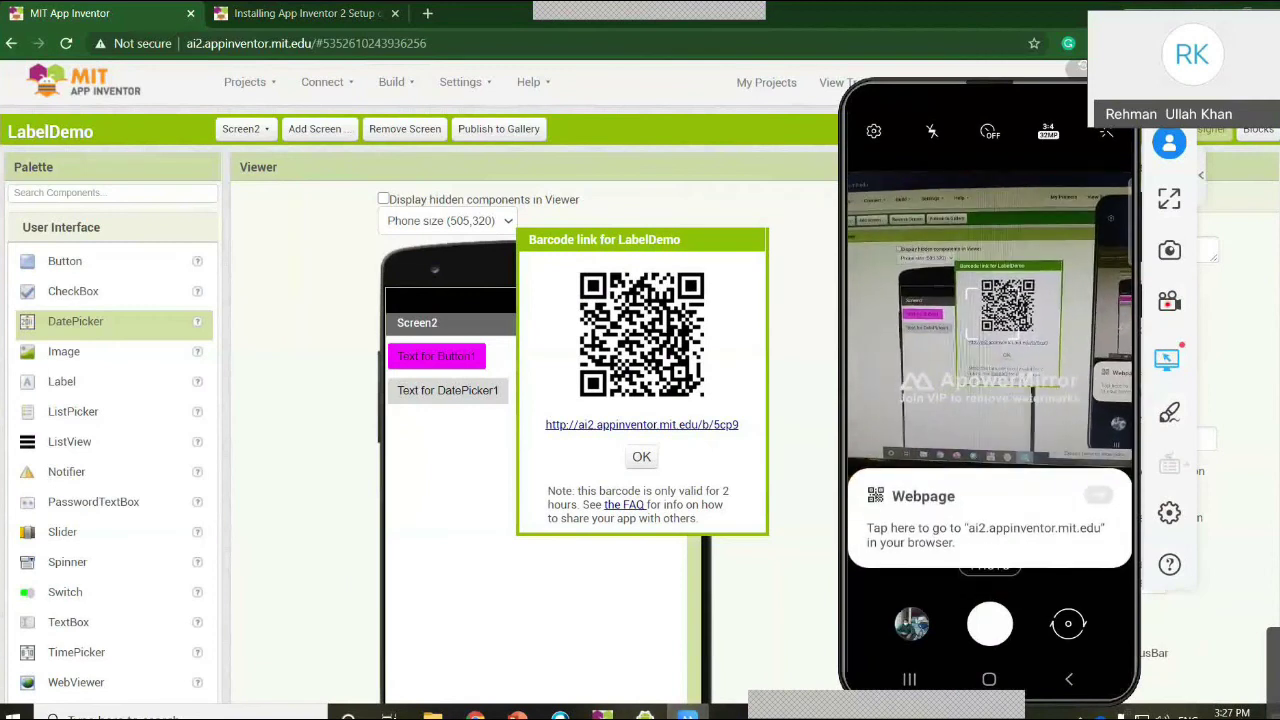
pyautogui.click(1001, 536)
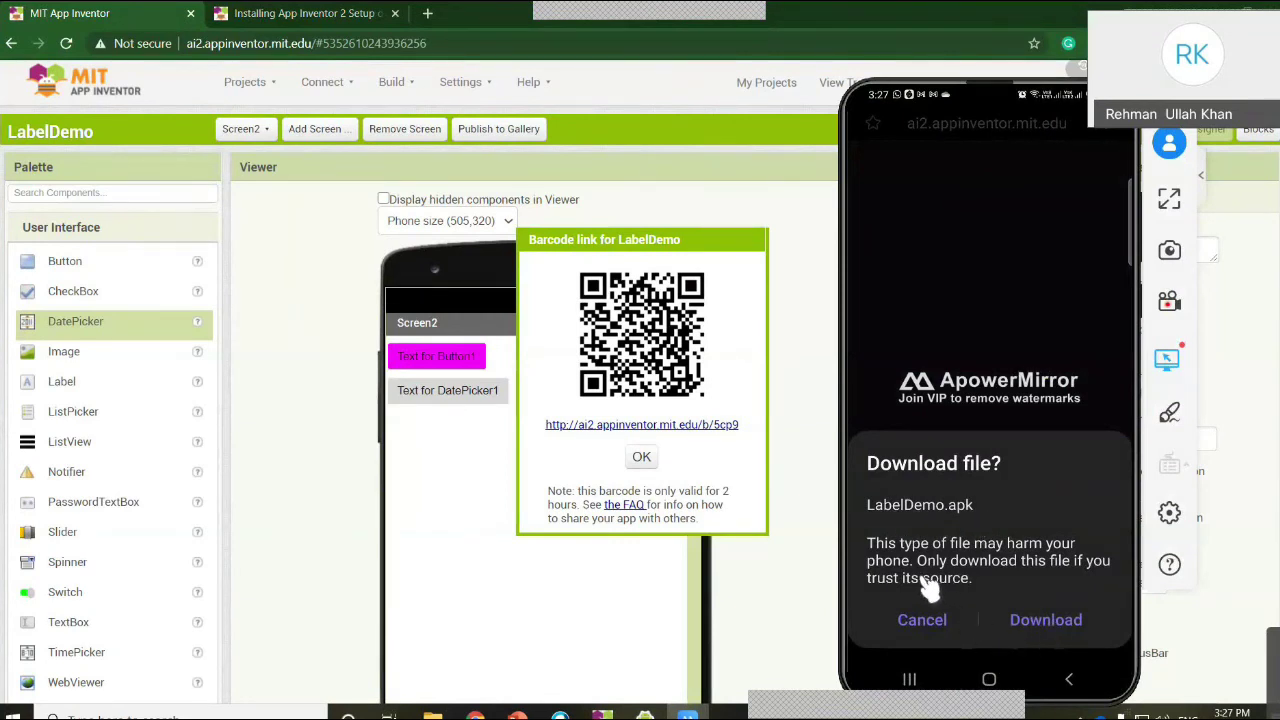
pyautogui.click(1046, 620)
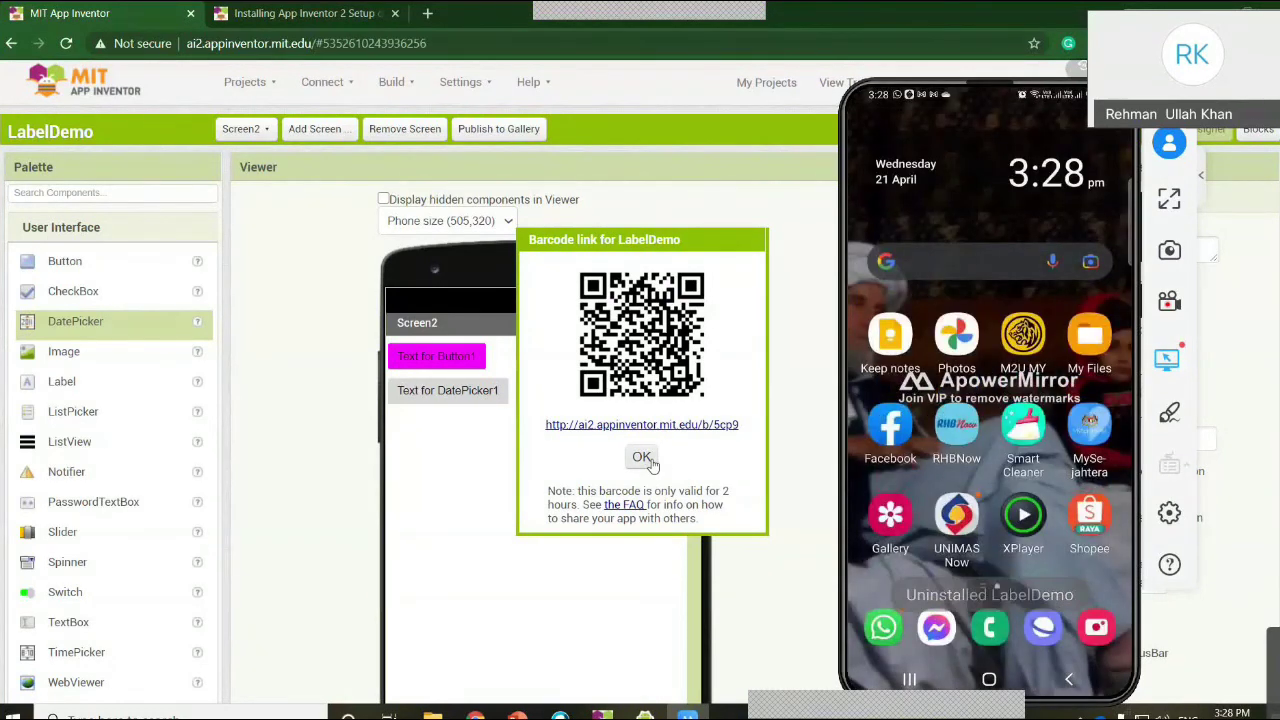
pyautogui.click(641, 457)
# - Build the LabelDemo app as an .apk saved to the computer
pyautogui.click(392, 82)
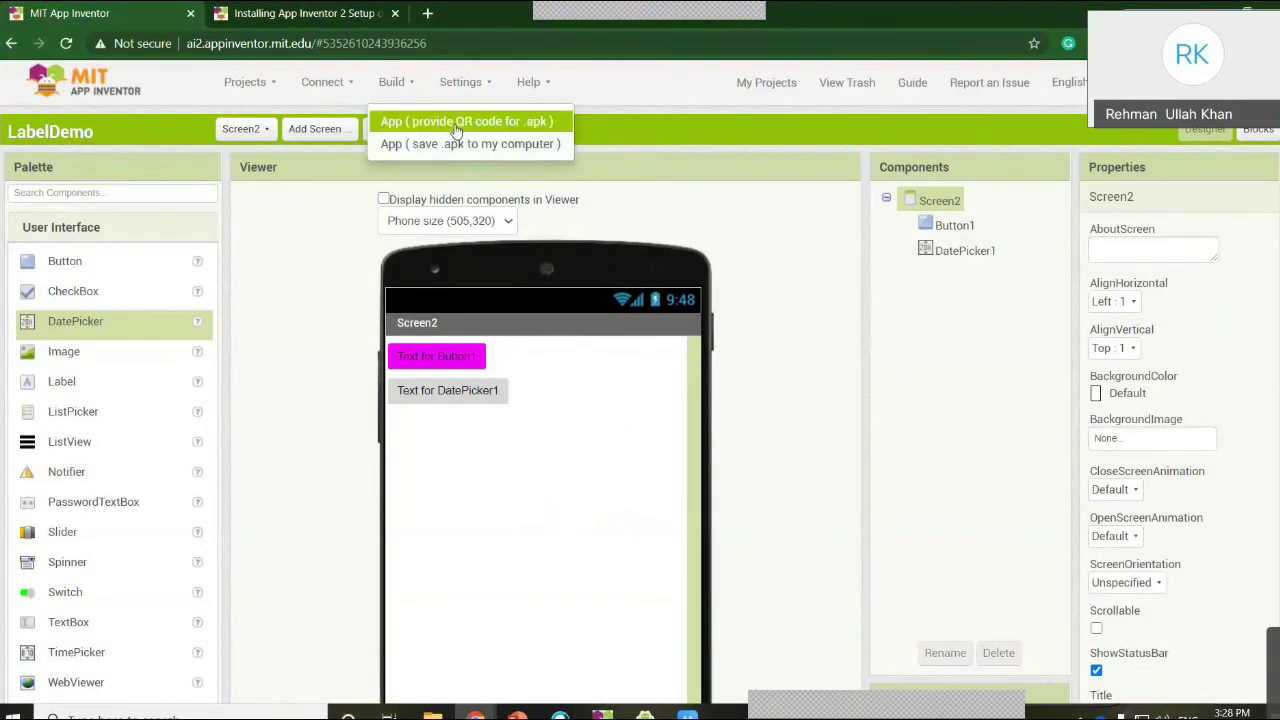
pyautogui.click(428, 142)
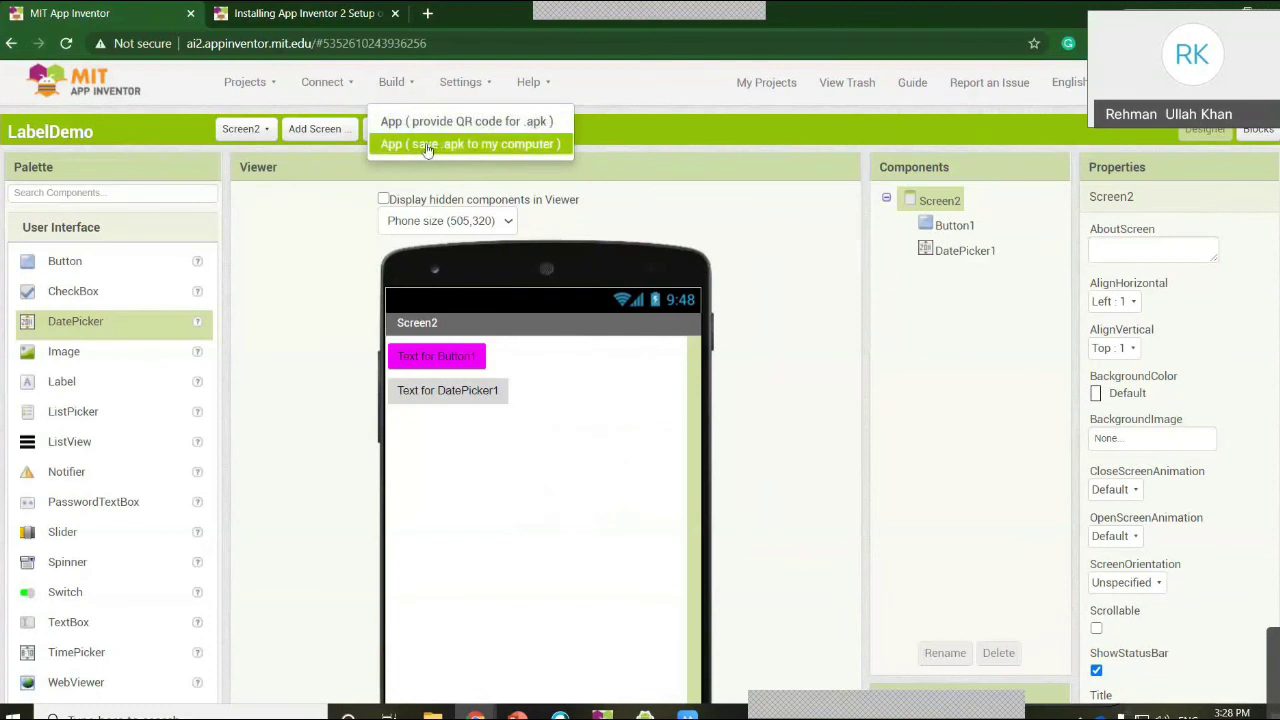
pyautogui.click(470, 146)
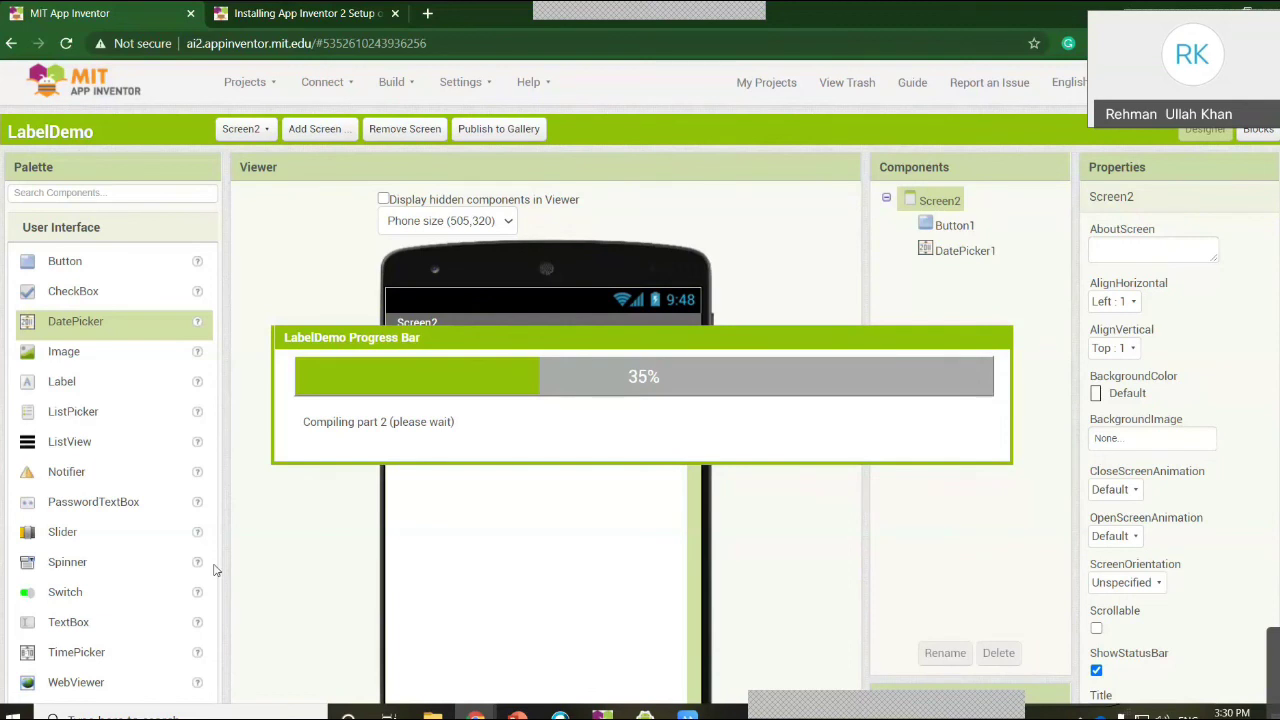
pyautogui.moveTo(572, 329); pyautogui.dragTo(495, 277)
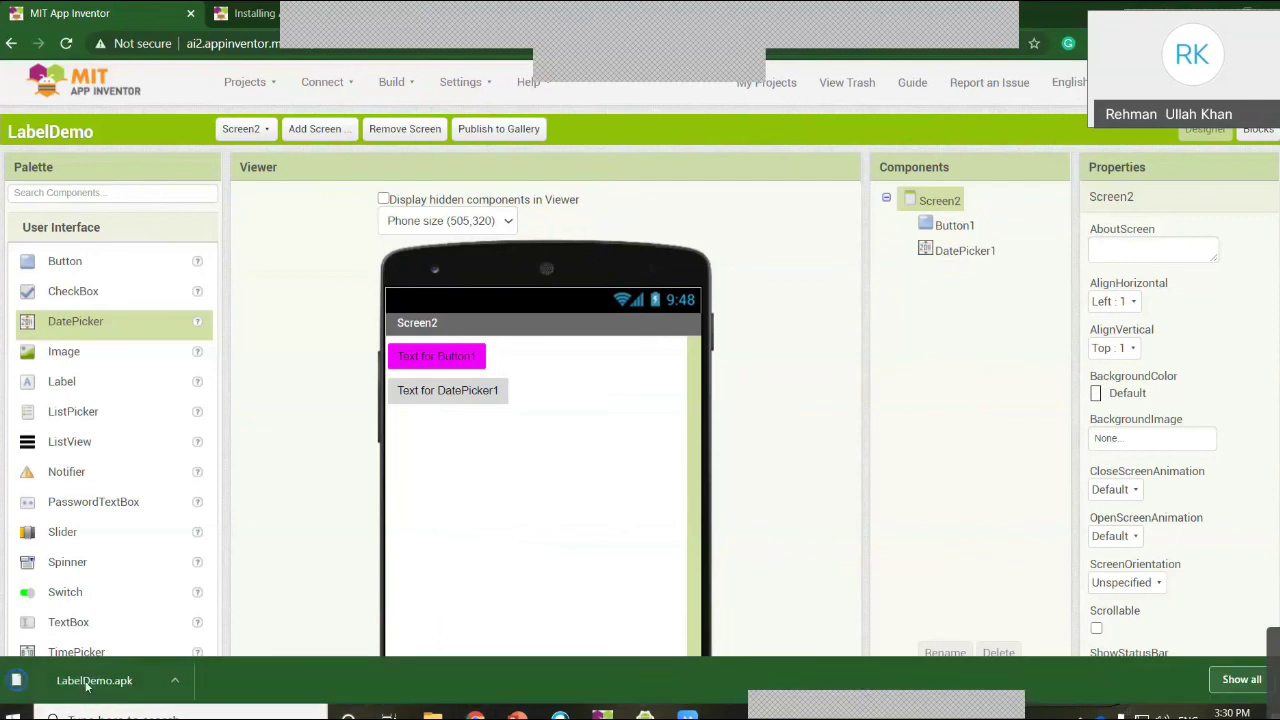
# - Show the downloaded LabelDemo.apk in its Downloads folder and close the folder window
pyautogui.click(174, 680)
pyautogui.click(223, 622)
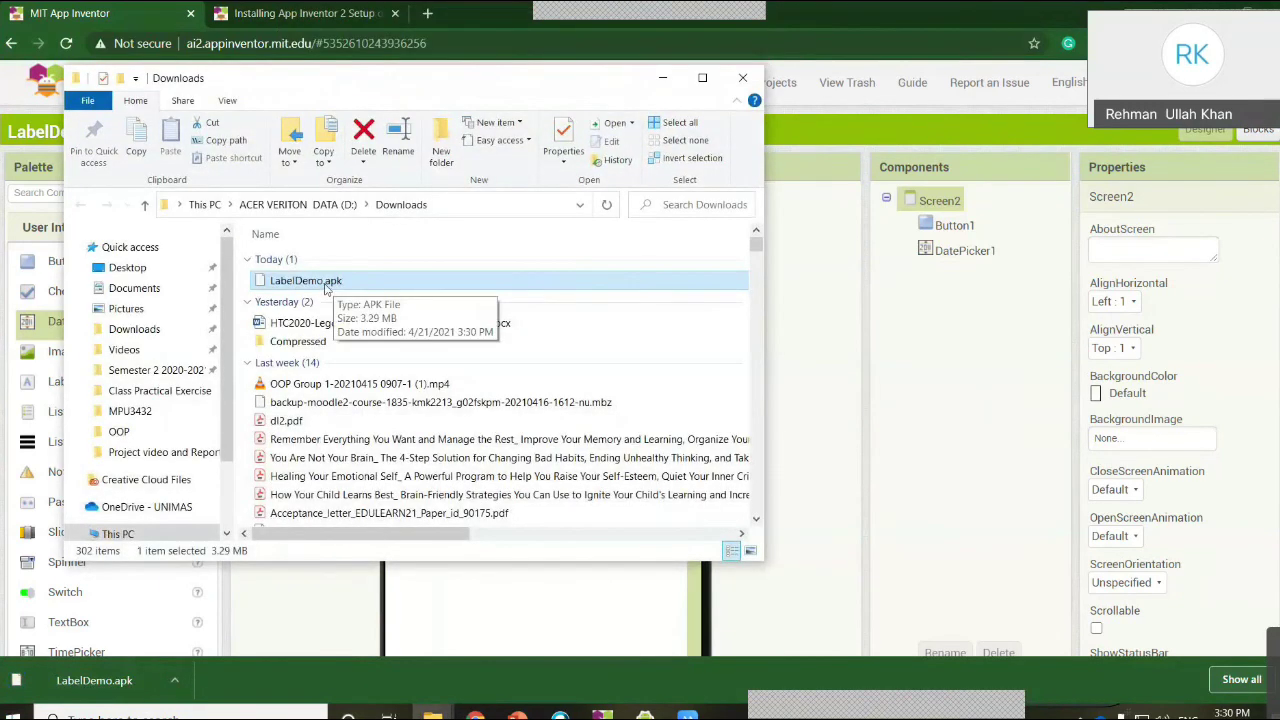
pyautogui.click(743, 79)
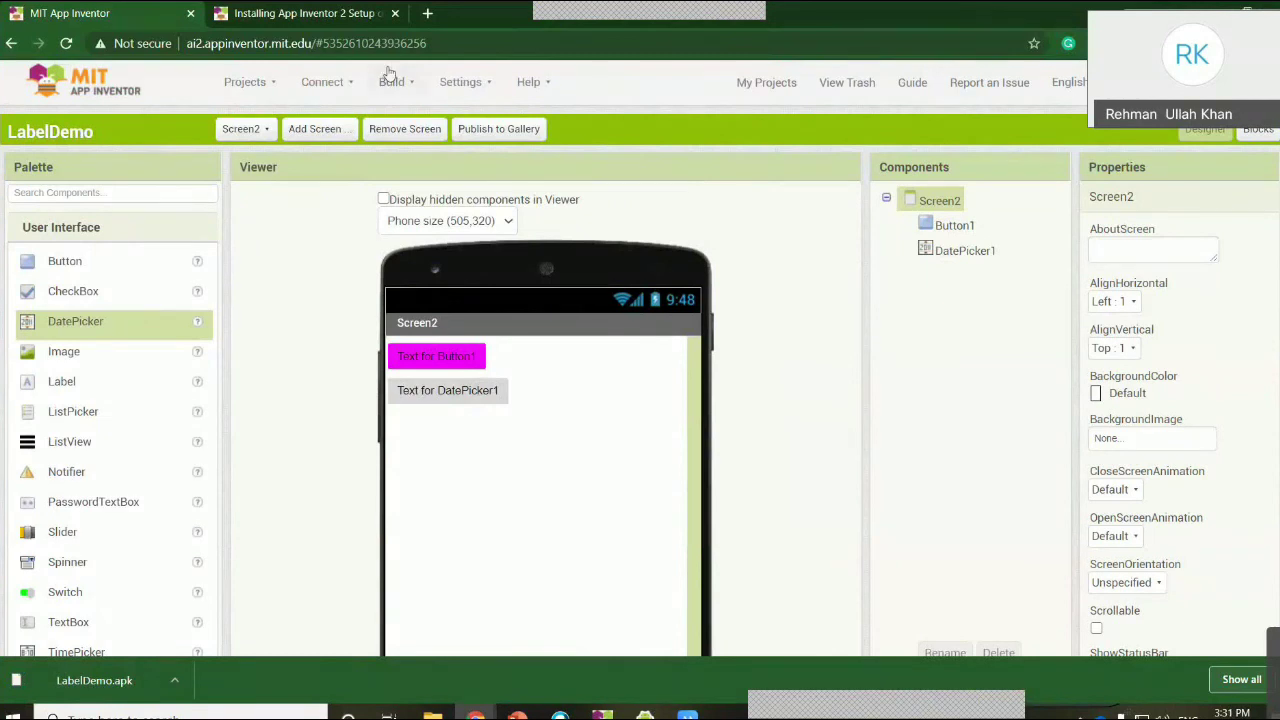
# - Enable the OpenDyslexic font and continue past the welcome dialog
pyautogui.click(465, 82)
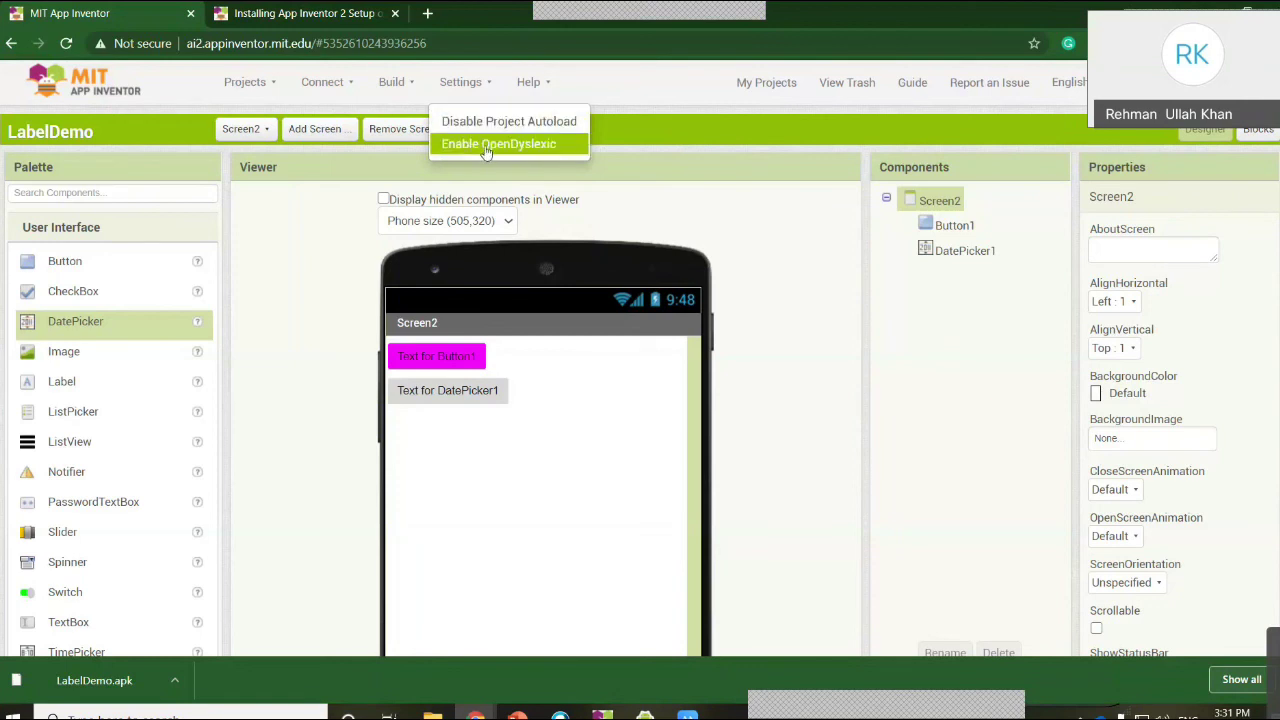
pyautogui.click(497, 144)
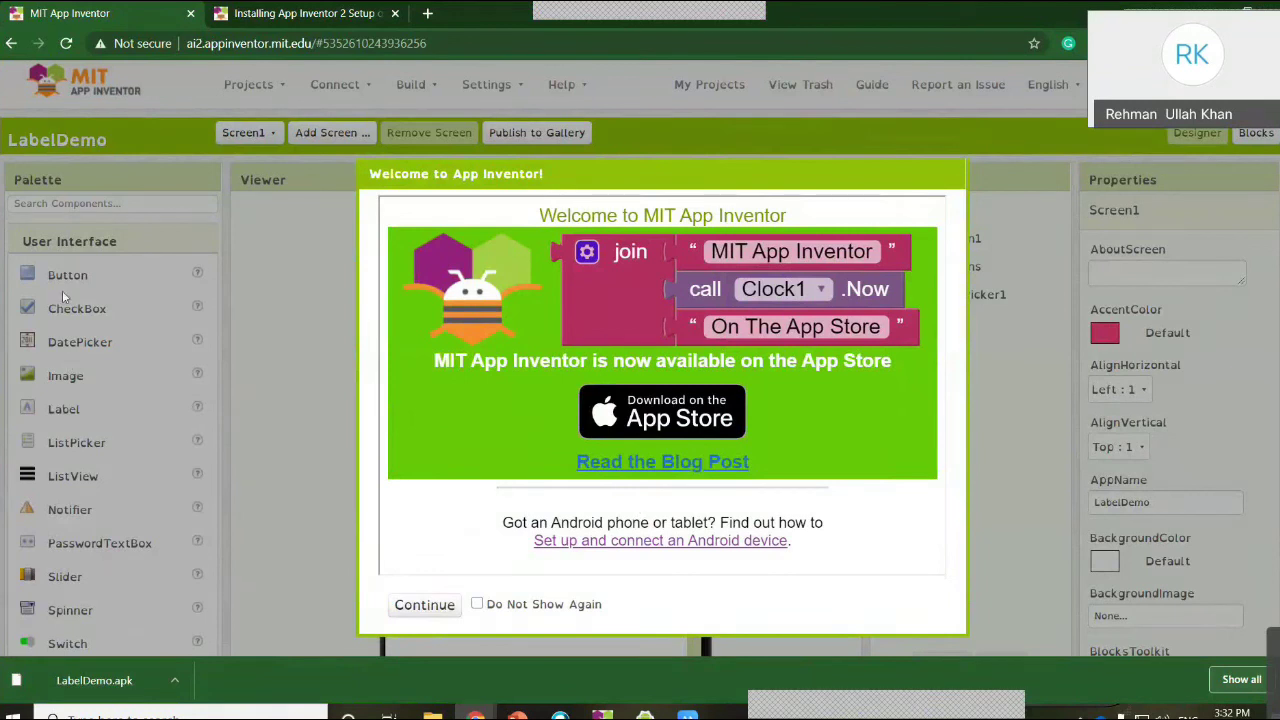
pyautogui.click(424, 604)
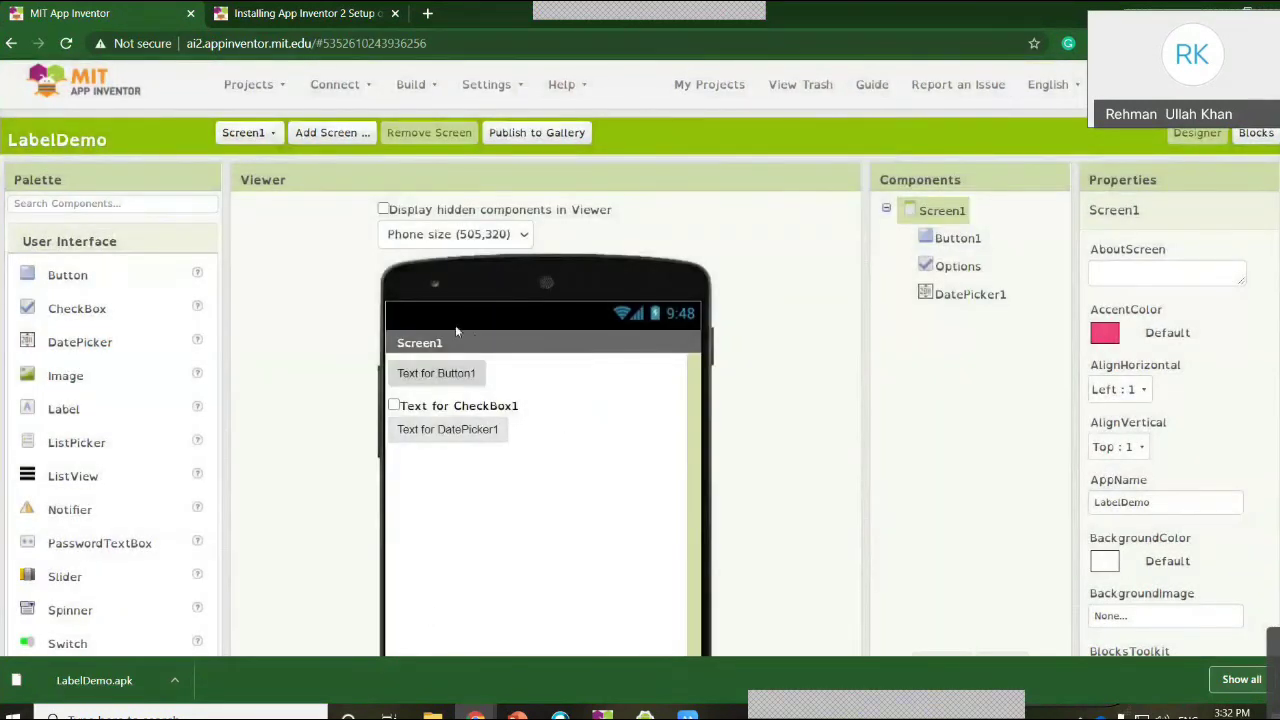
# - Disable the OpenDyslexic font and continue past the welcome dialog
pyautogui.click(497, 88)
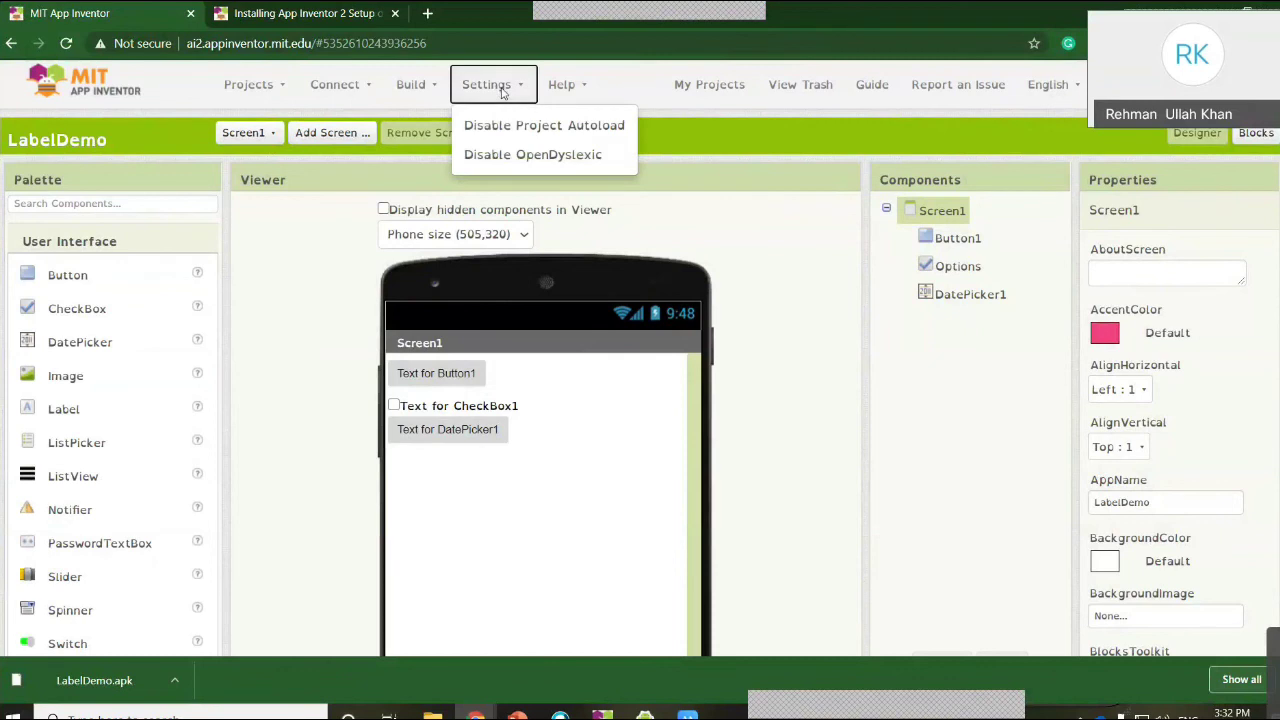
pyautogui.click(528, 156)
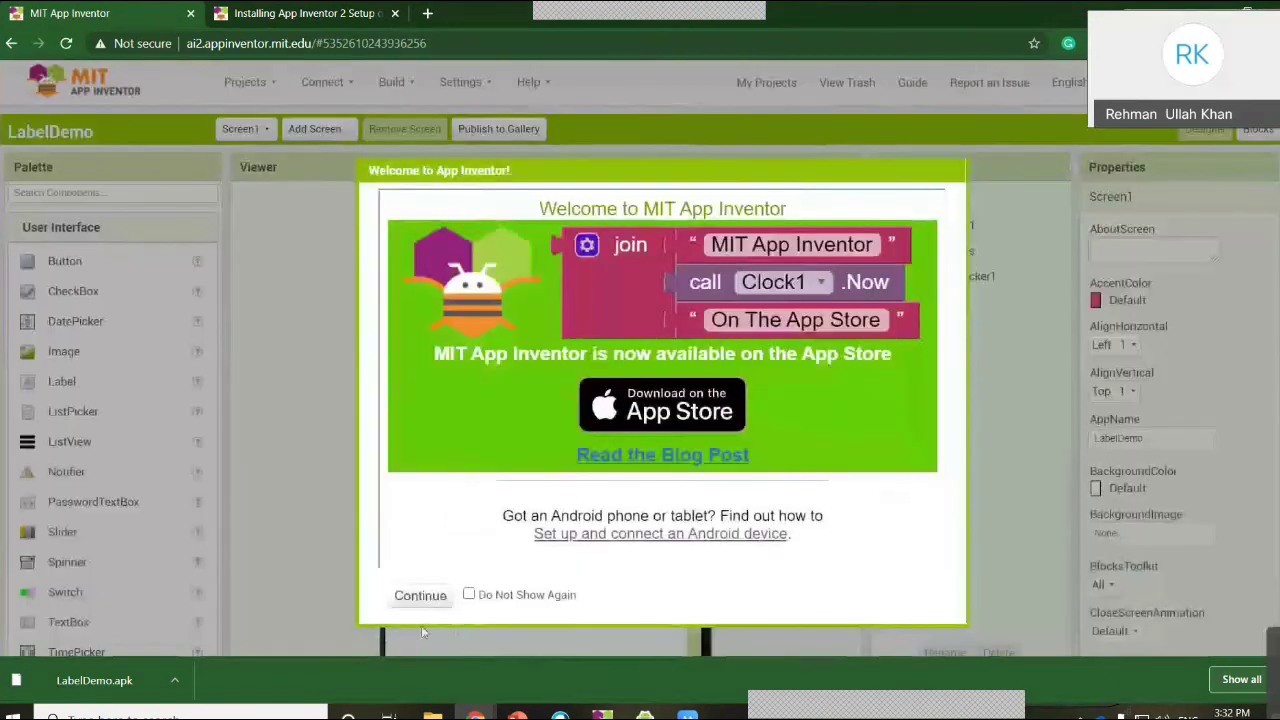
pyautogui.click(420, 594)
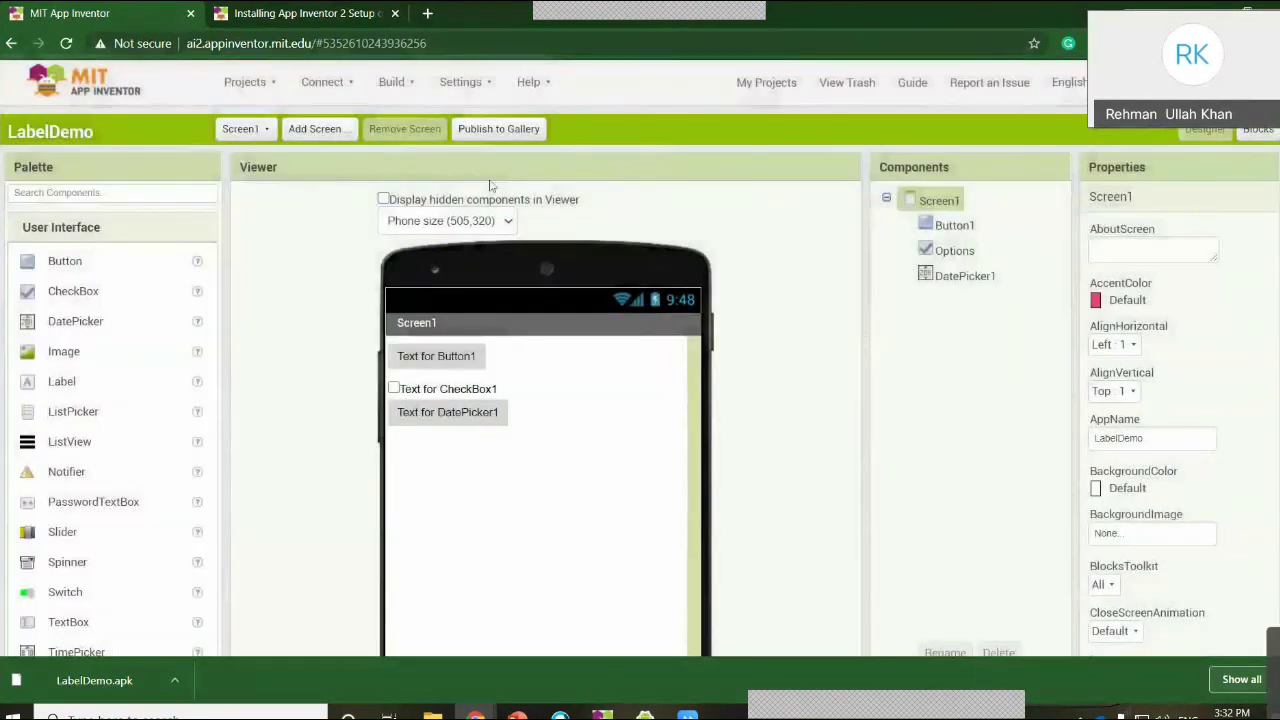
pyautogui.click(528, 82)
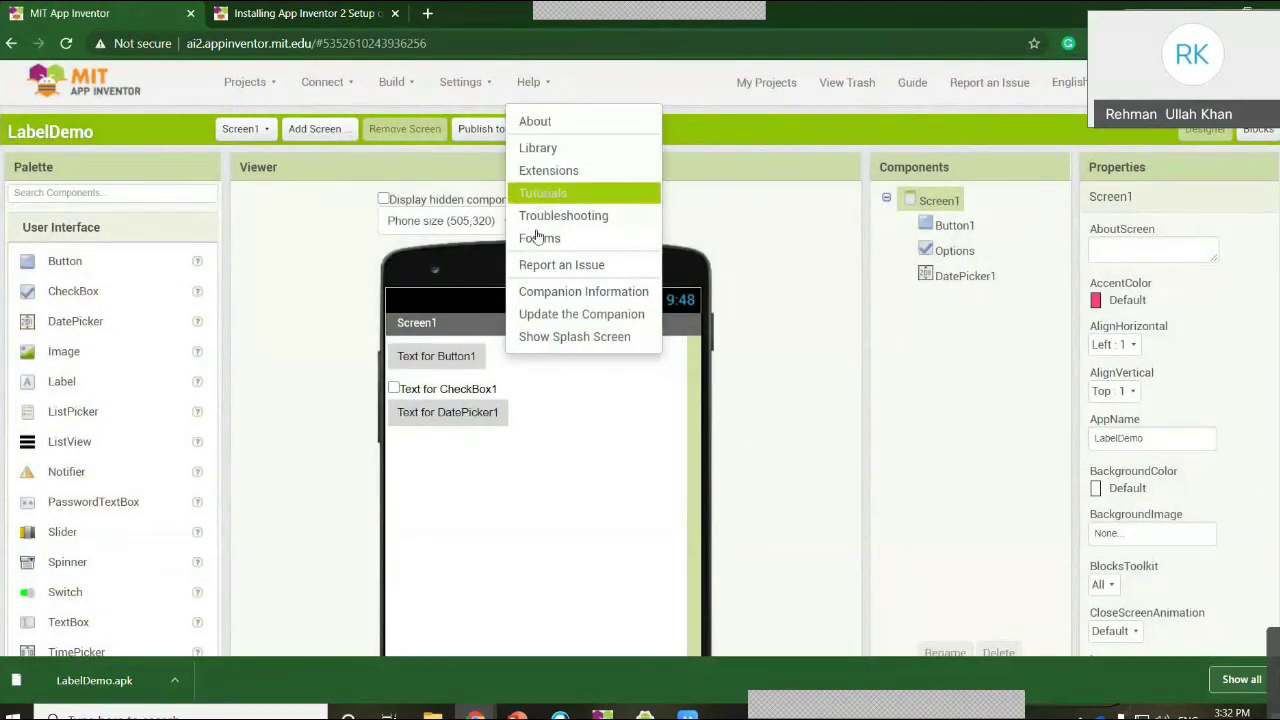
pyautogui.click(800, 232)
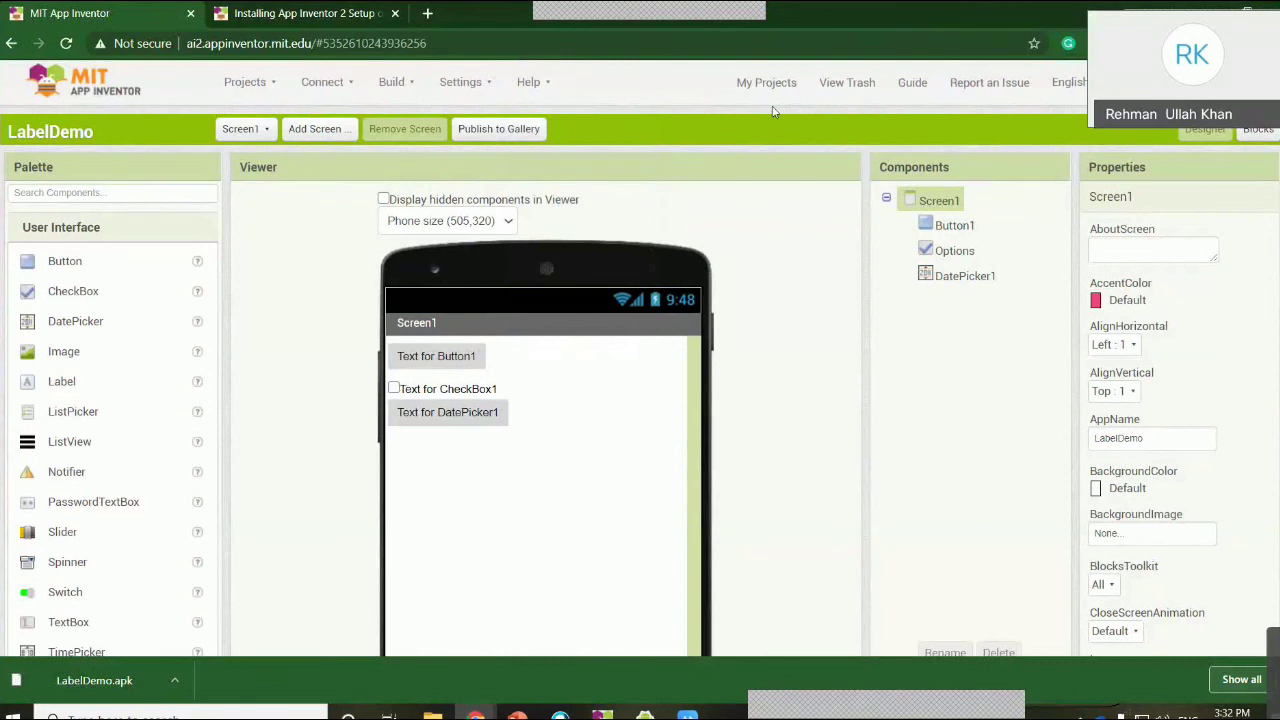
# - View the list of all projects and reopen the LabelDemo project
pyautogui.click(765, 84)
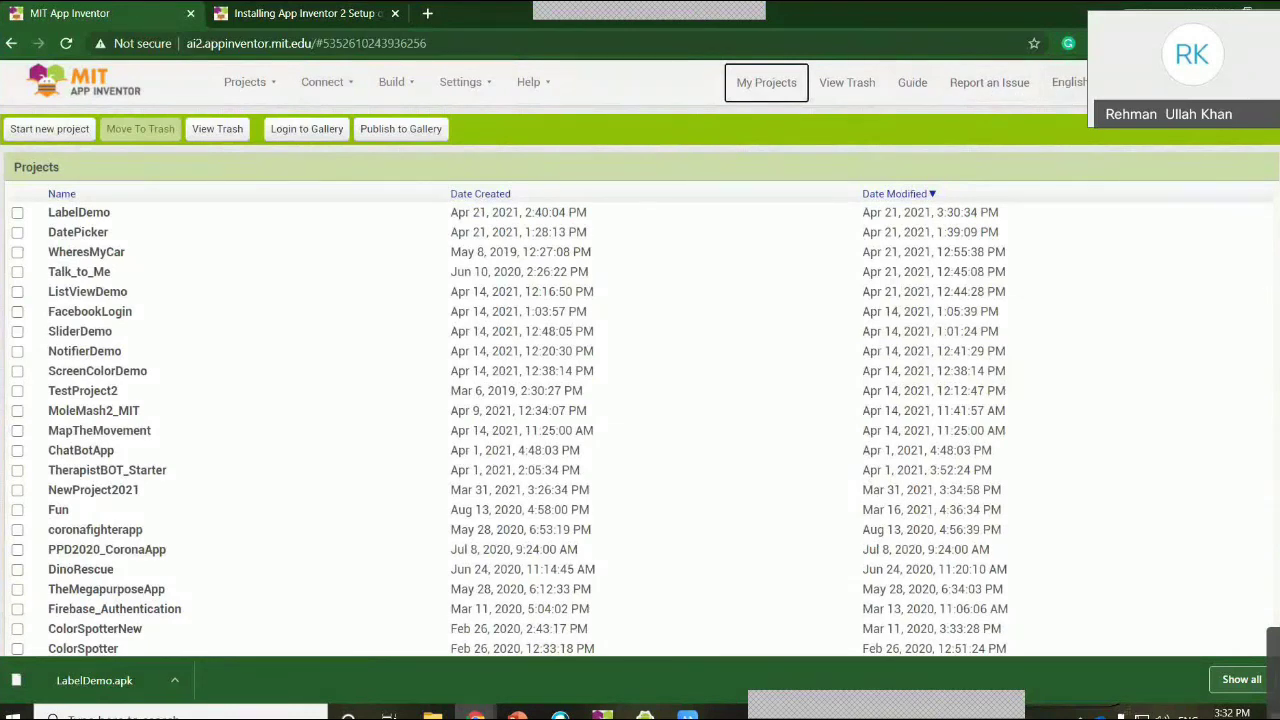
pyautogui.click(636, 95)
pyautogui.click(92, 214)
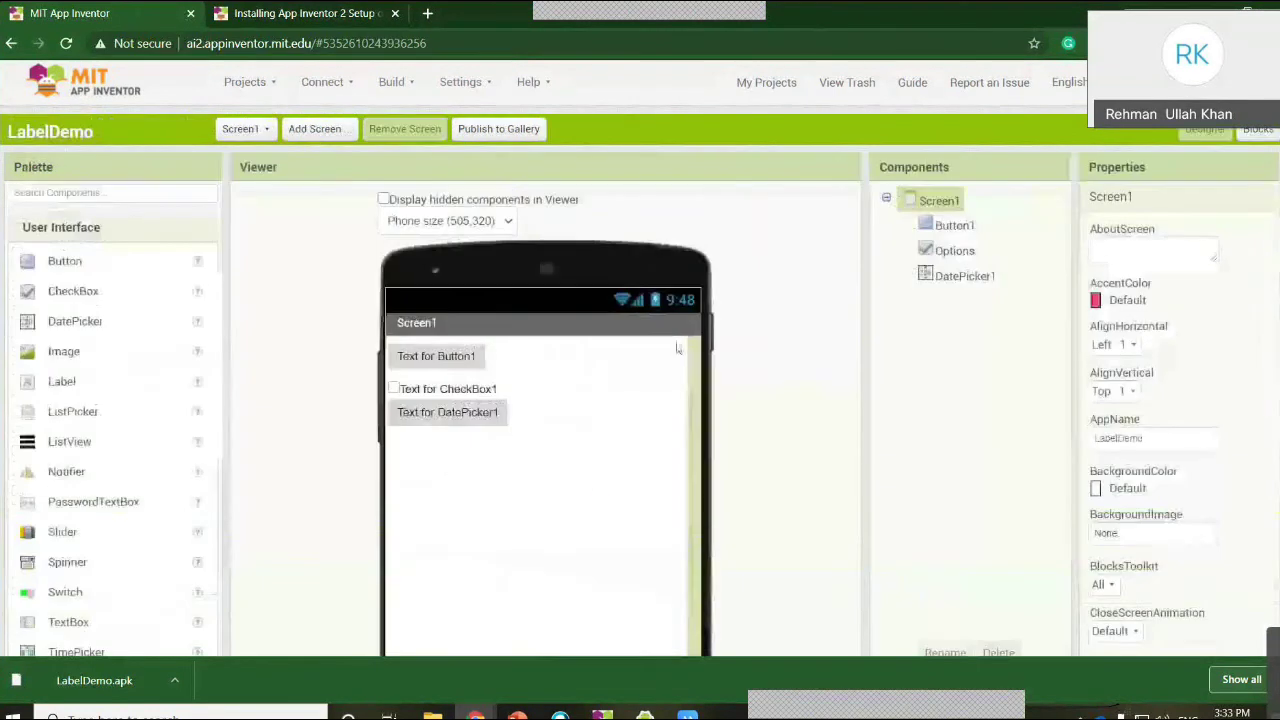